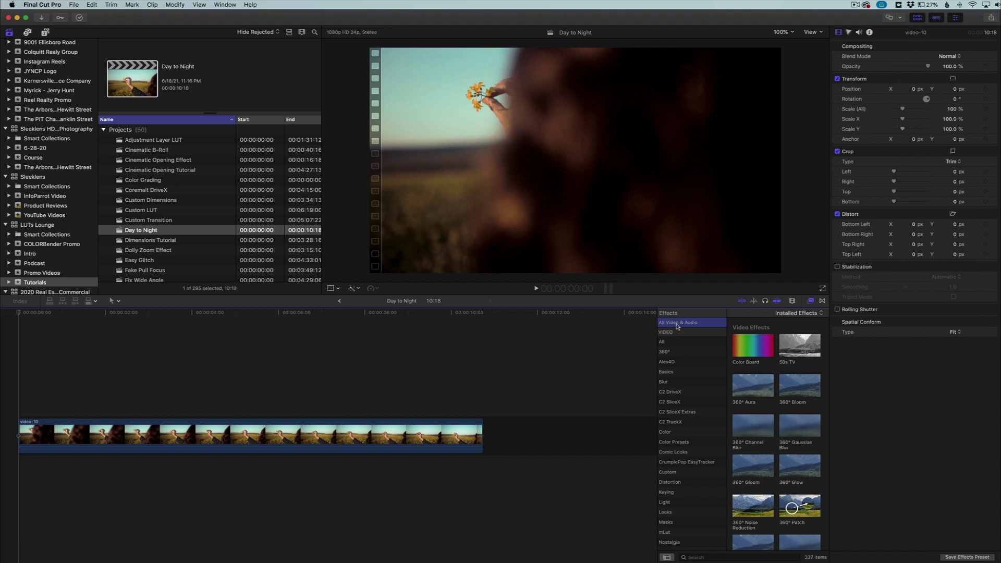
Step: Duplicate the video-10 clip directly above the original and apply the Day into Night effect to the upper copy
{"action": "left_click", "coordinate": [152, 422]}
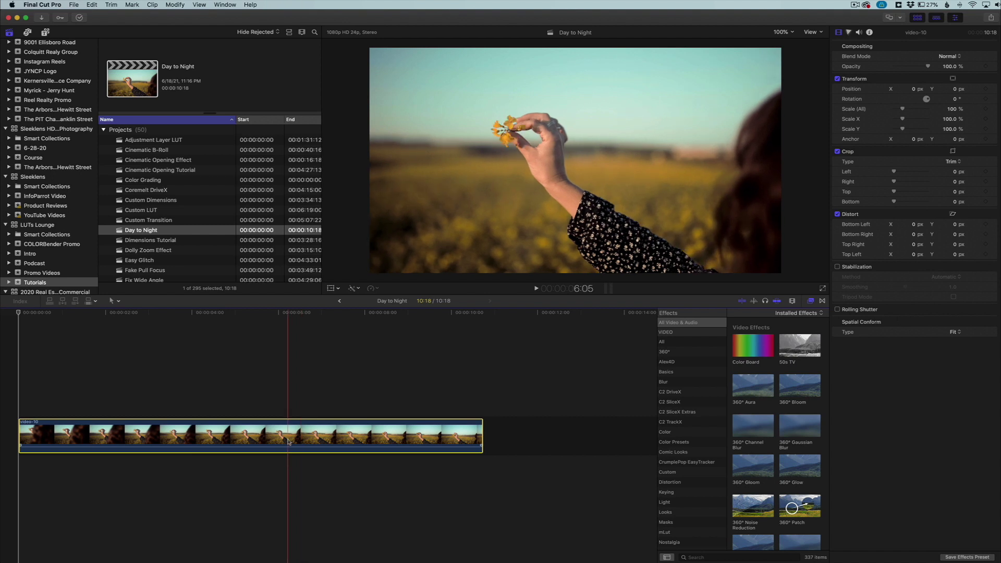
{"action": "left_click_drag", "start_coordinate": [288, 442], "coordinate": [290, 403]}
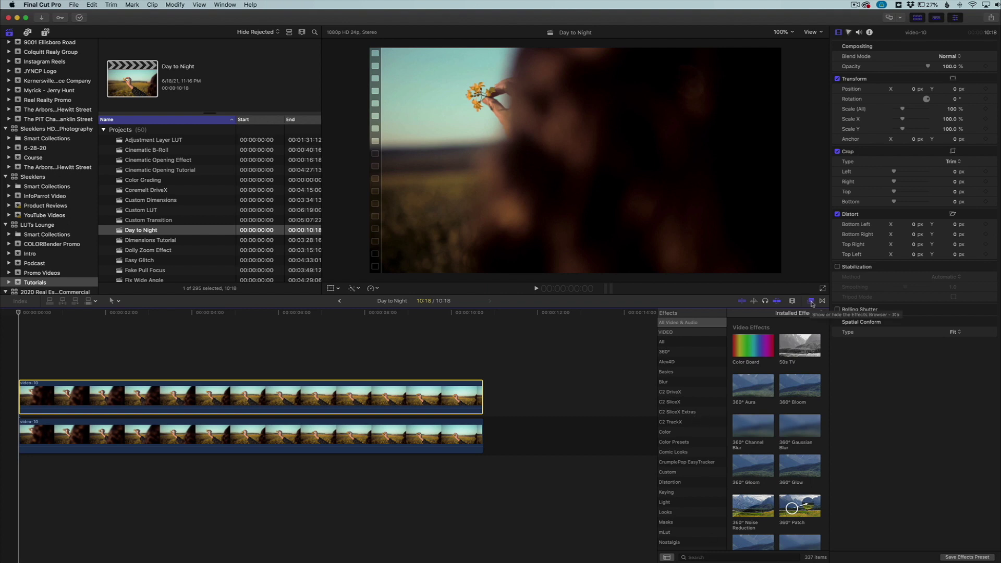
{"action": "left_click", "coordinate": [668, 342]}
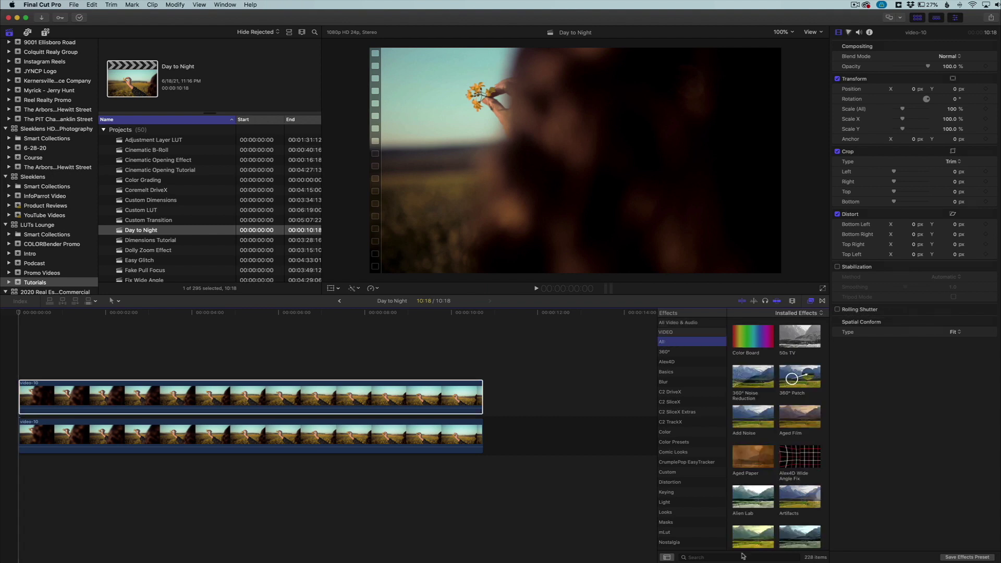
{"action": "left_click", "coordinate": [708, 557]}
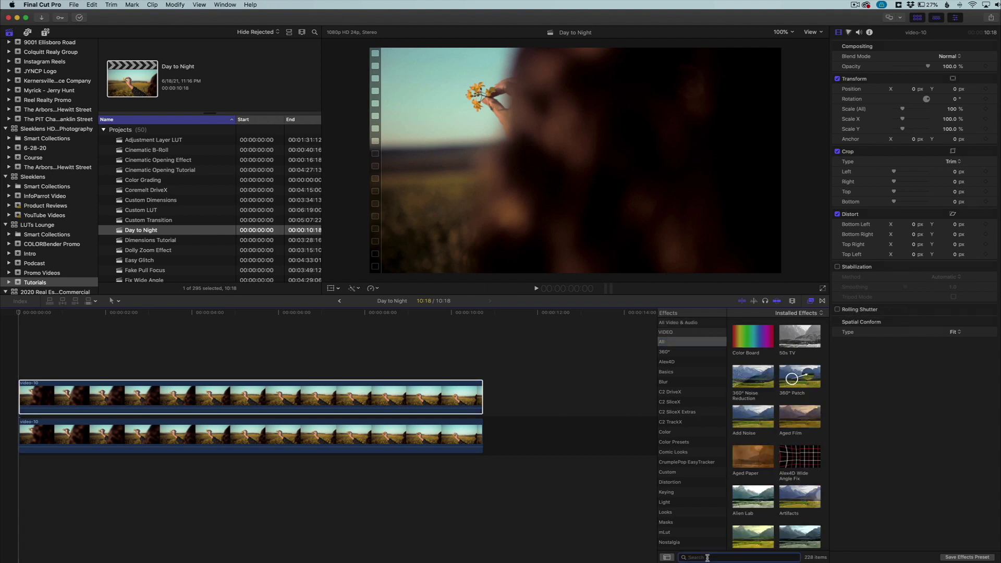
{"action": "type", "text": "Day"}
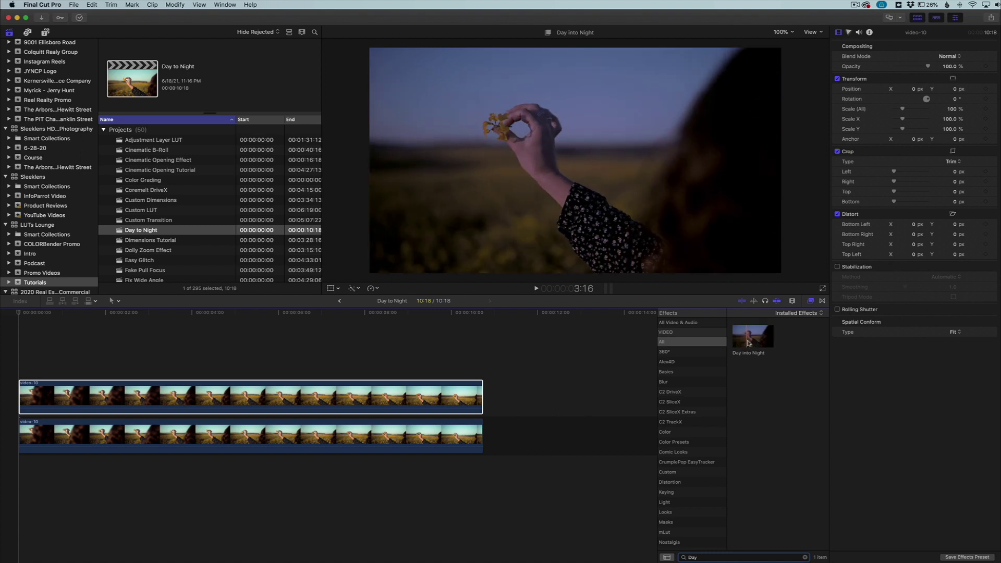
{"action": "left_click_drag", "start_coordinate": [750, 341], "coordinate": [371, 400]}
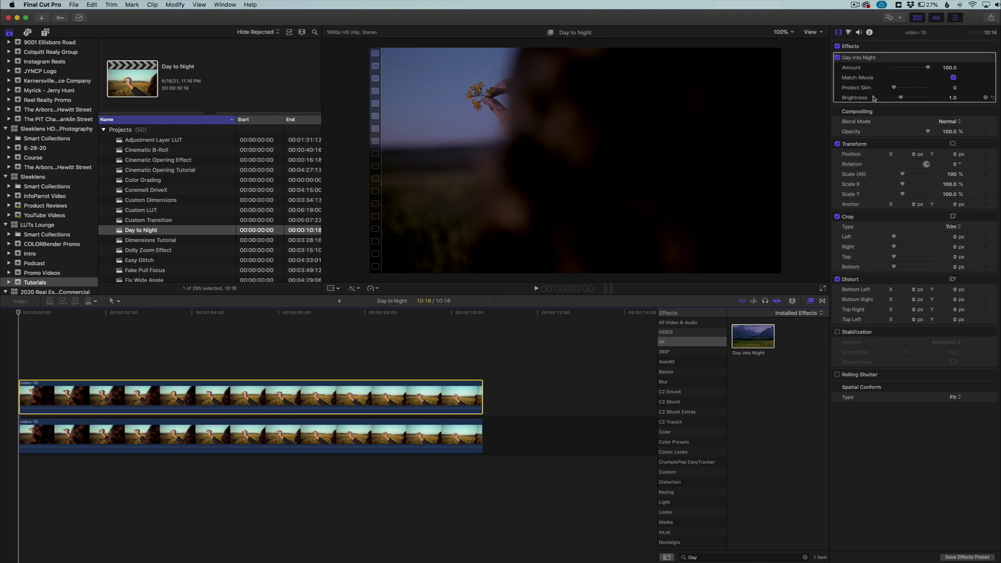
Step: Turn off Match iMovie in the Day into Night effect and set Protect Skin to 2.6 and Brightness to 0.89
{"action": "left_click", "coordinate": [365, 380]}
{"action": "left_click", "coordinate": [364, 383]}
{"action": "mouse_move", "coordinate": [926, 68]}
{"action": "left_mouse_down"}
{"action": "mouse_move", "coordinate": [882, 68]}
{"action": "mouse_move", "coordinate": [944, 64]}
{"action": "left_mouse_up"}
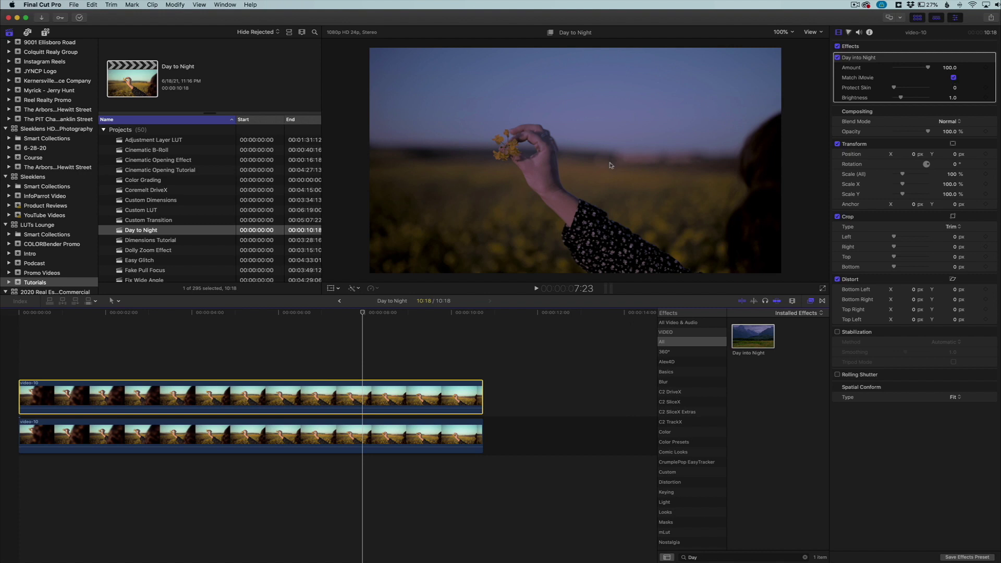
{"action": "left_click", "coordinate": [953, 77]}
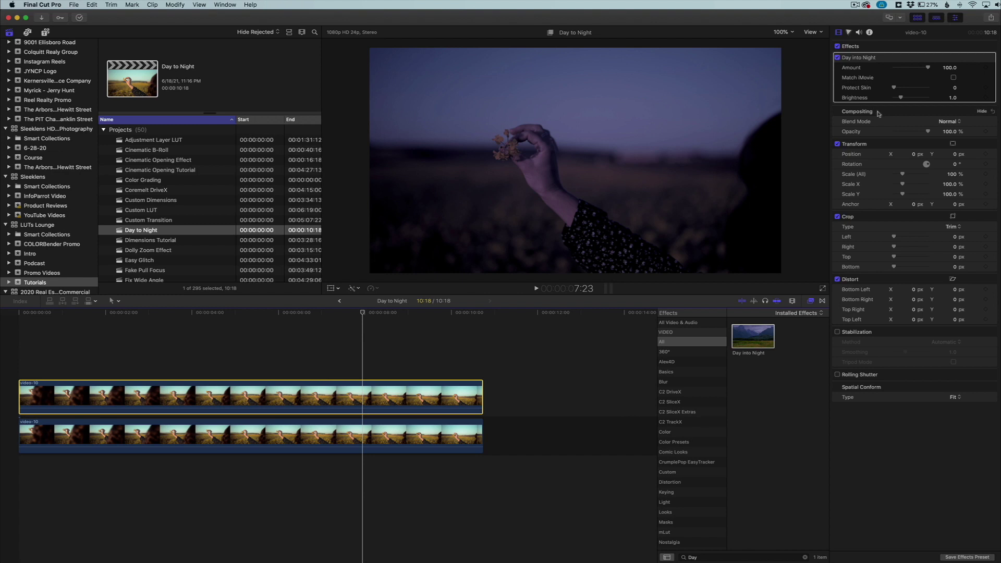
{"action": "mouse_move", "coordinate": [893, 89]}
{"action": "left_mouse_down"}
{"action": "mouse_move", "coordinate": [906, 89]}
{"action": "mouse_move", "coordinate": [899, 98]}
{"action": "left_mouse_up"}
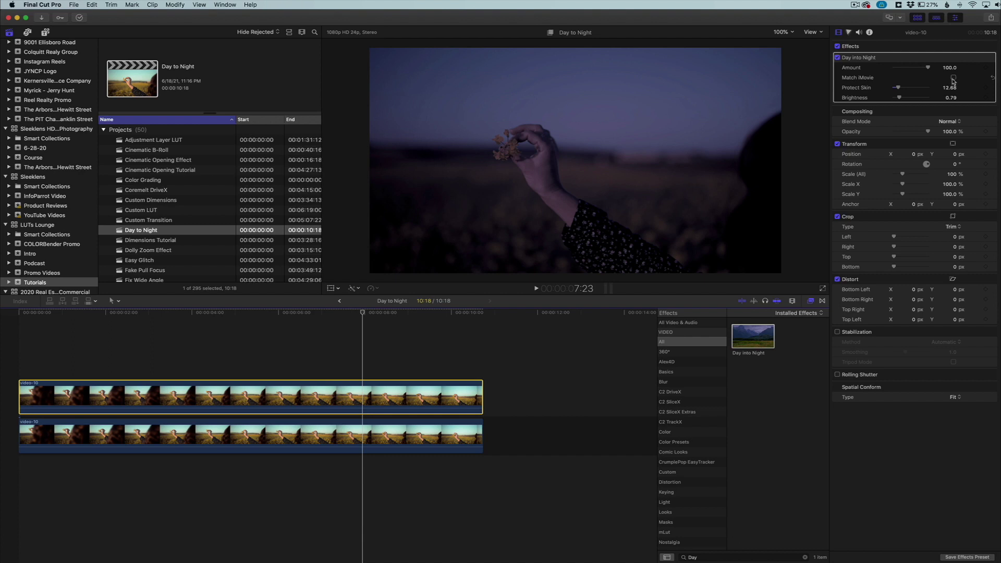
{"action": "left_click_drag", "start_coordinate": [898, 88], "coordinate": [895, 90]}
{"action": "left_click_drag", "start_coordinate": [895, 89], "coordinate": [895, 90]}
{"action": "left_click_drag", "start_coordinate": [899, 98], "coordinate": [900, 100]}
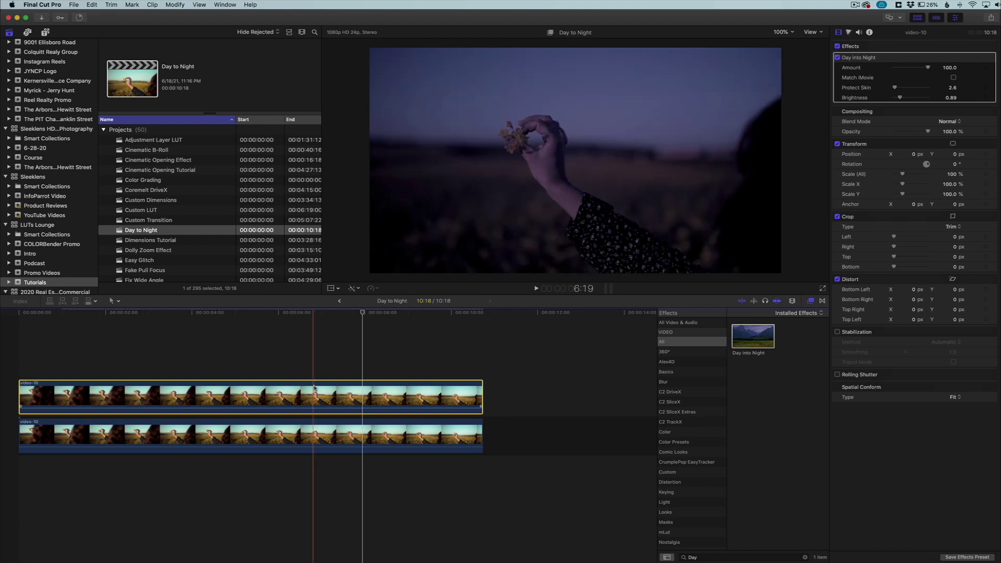
Step: Toggle the upper clip off and on to compare it with the original footage, and place the playhead at 4:23
{"action": "key", "text": "v"}
{"action": "key", "text": "v"}
{"action": "left_click", "coordinate": [234, 392]}
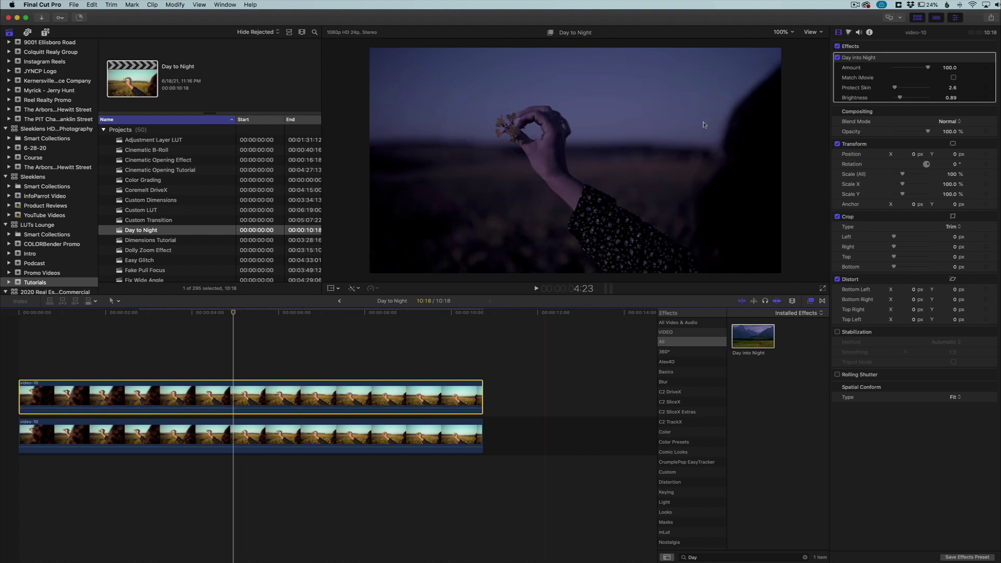
Step: Adjust the upper clip's Color Board exposure, raising the shadows to about 7% and lowering the midtones to about -23%
{"action": "left_click", "coordinate": [848, 33]}
{"action": "left_click", "coordinate": [295, 396]}
{"action": "left_click", "coordinate": [943, 61]}
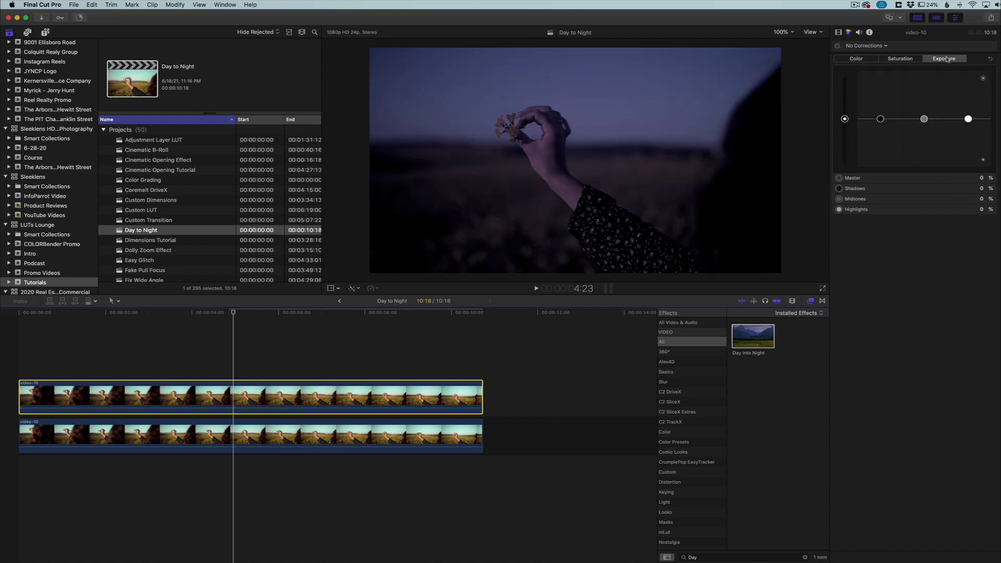
{"action": "left_click_drag", "start_coordinate": [879, 119], "coordinate": [923, 131]}
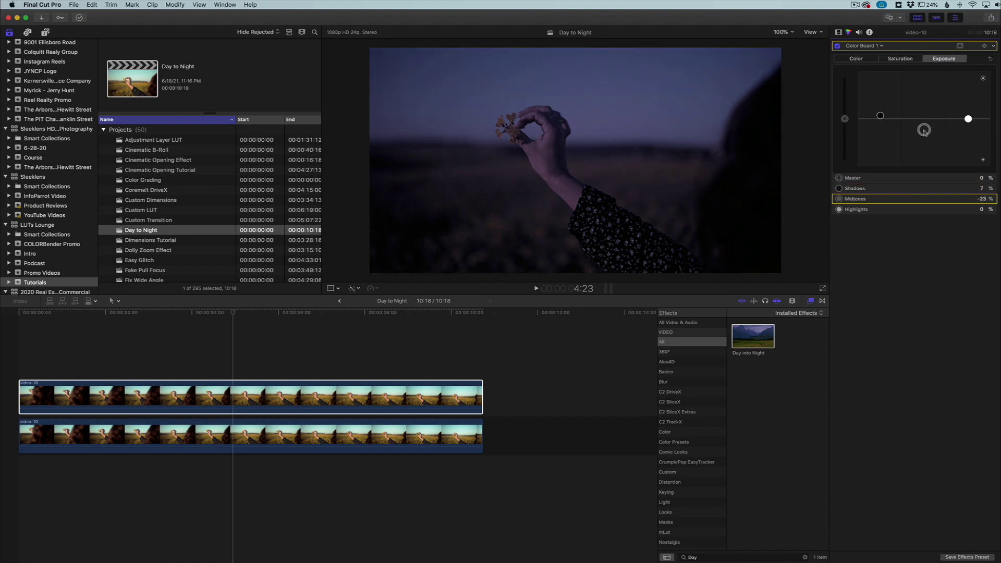
{"action": "left_click", "coordinate": [880, 115]}
{"action": "left_click_drag", "start_coordinate": [880, 116], "coordinate": [925, 132]}
Step: Slightly lower the upper clip's master saturation in Color Board 1 and bring up its Color controls
{"action": "left_click", "coordinate": [900, 60]}
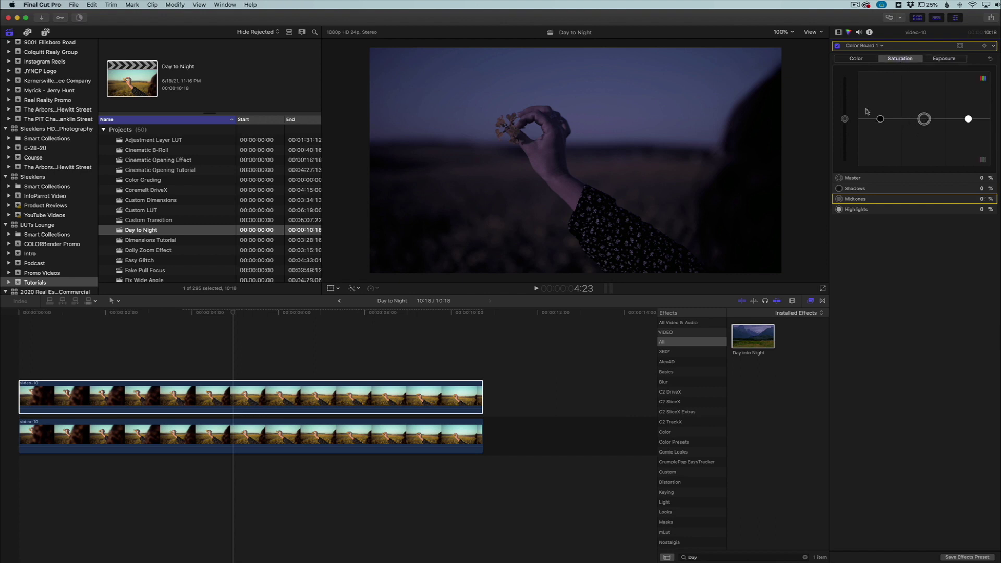
{"action": "left_click", "coordinate": [845, 119]}
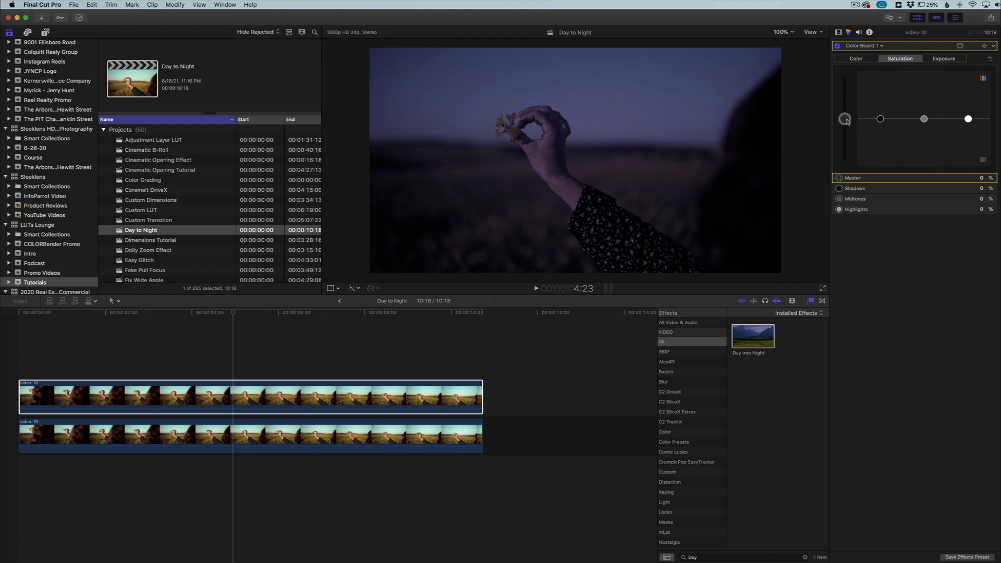
{"action": "left_click_drag", "start_coordinate": [847, 121], "coordinate": [847, 129]}
{"action": "left_click_drag", "start_coordinate": [847, 130], "coordinate": [847, 130]}
{"action": "left_click", "coordinate": [865, 58]}
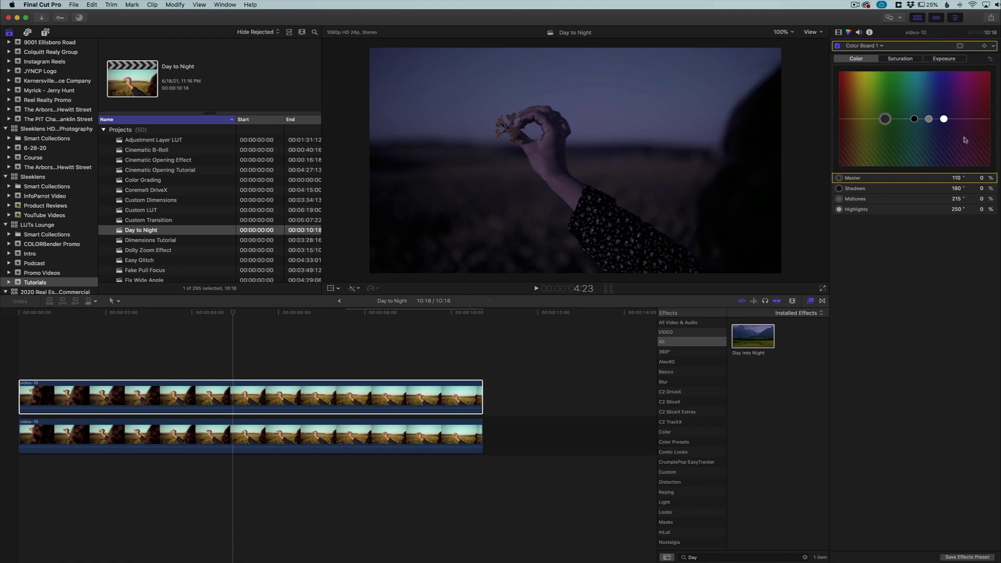
{"action": "mouse_move", "coordinate": [886, 120]}
{"action": "left_mouse_down"}
{"action": "mouse_move", "coordinate": [877, 112]}
{"action": "mouse_move", "coordinate": [861, 128]}
{"action": "mouse_move", "coordinate": [885, 119]}
{"action": "left_mouse_up"}
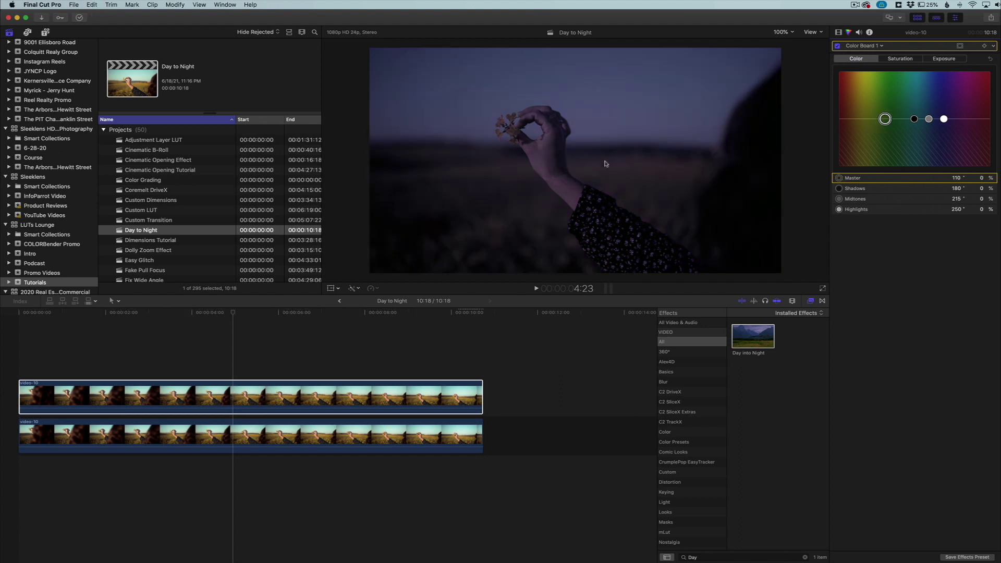
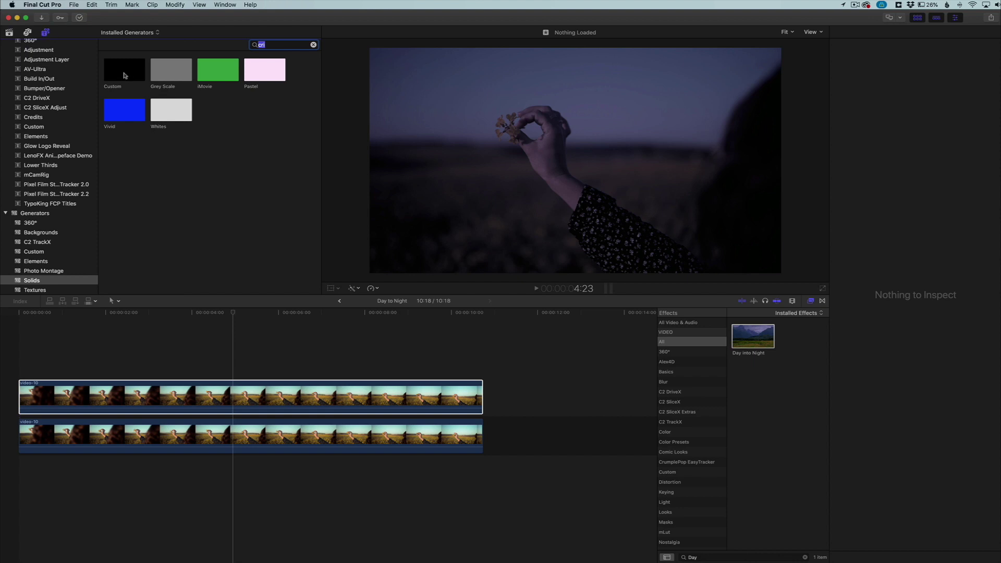
Step: Place the black Custom solid generator above both video clips and extend it to their full length
{"action": "left_click_drag", "start_coordinate": [125, 75], "coordinate": [25, 360]}
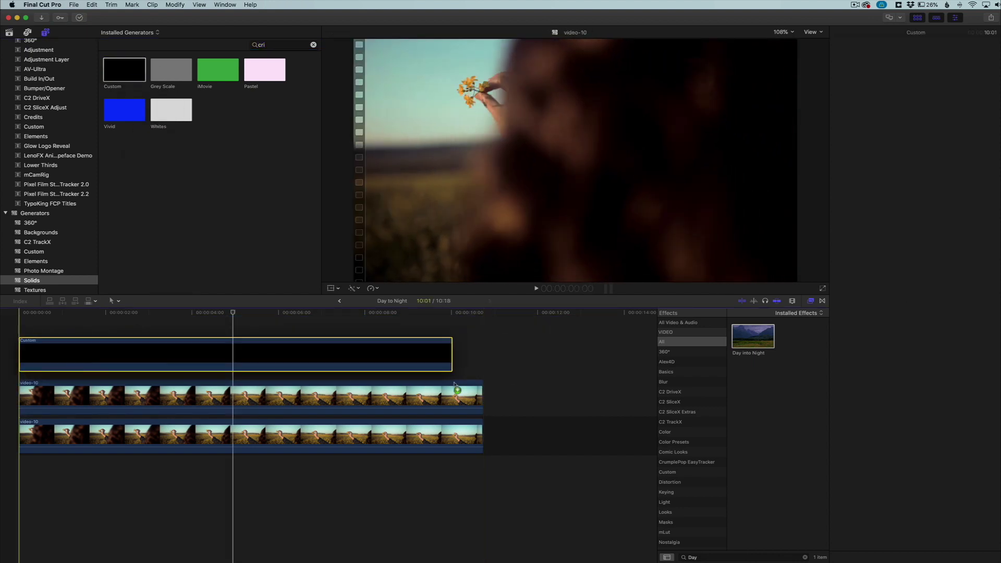
{"action": "left_click_drag", "start_coordinate": [452, 359], "coordinate": [480, 358]}
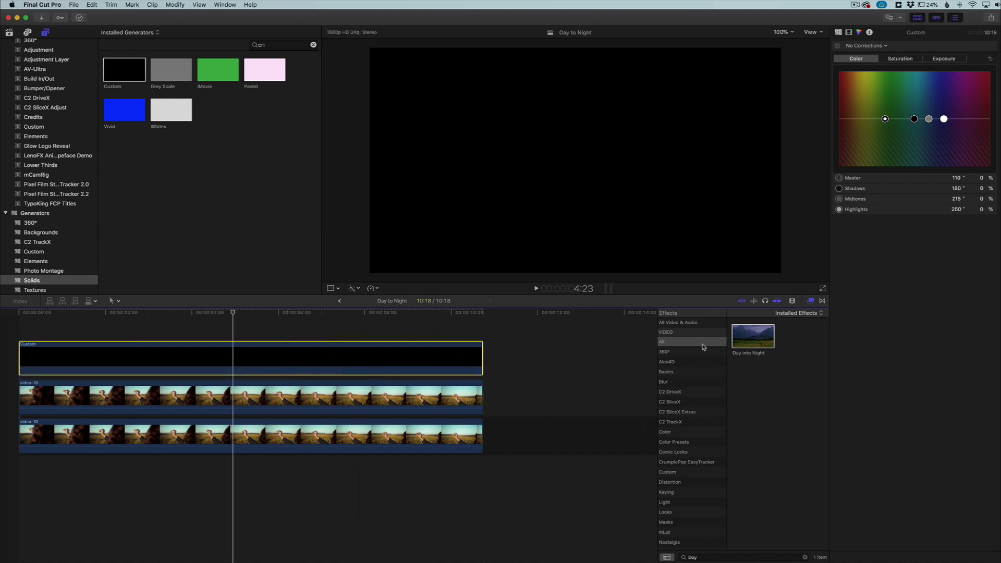
Step: Search the effects for "Mask" and apply the Graduated Mask effect to the Custom solid
{"action": "left_click", "coordinate": [697, 558]}
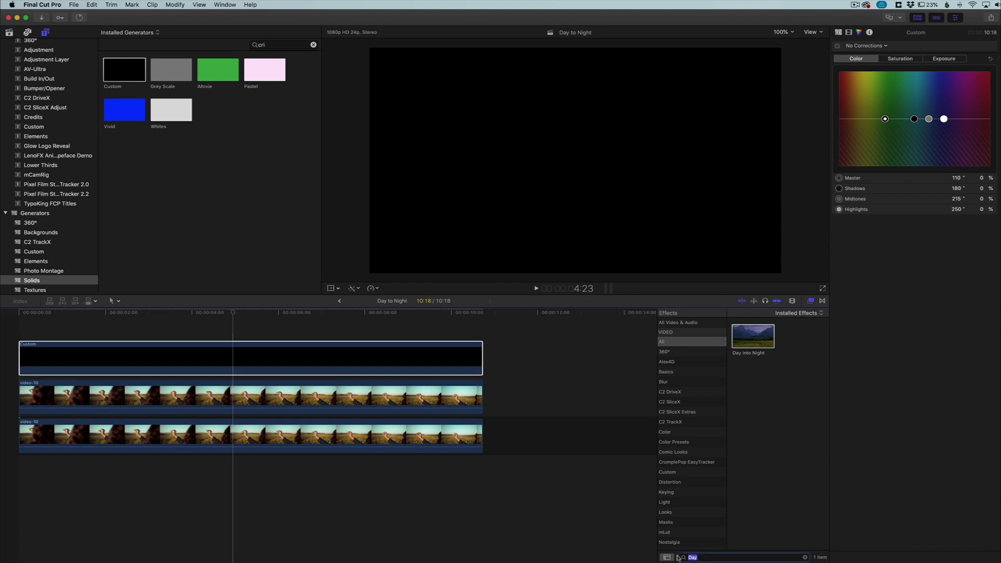
{"action": "type", "text": "Mask"}
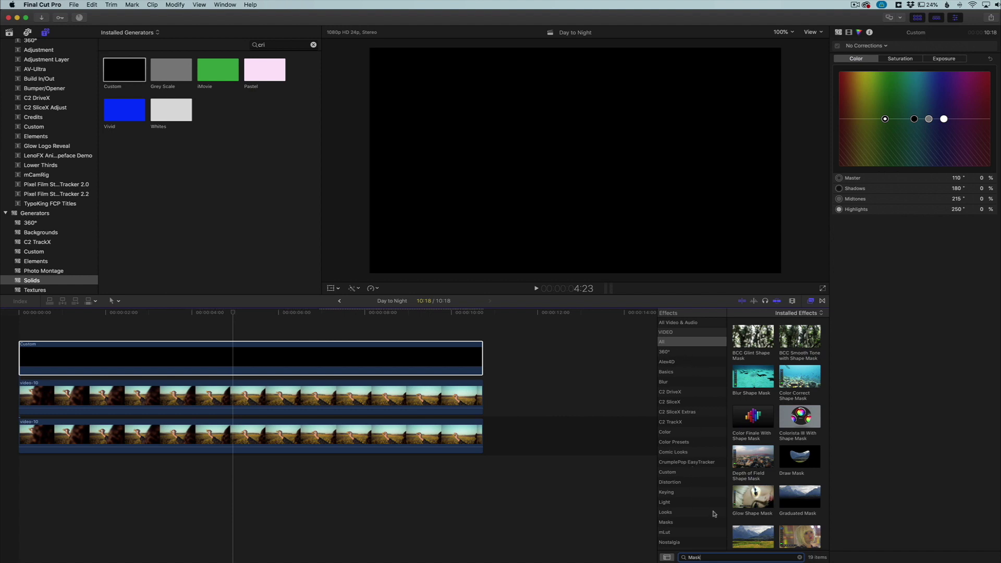
{"action": "scroll", "coordinate": [785, 504], "scroll_direction": "down", "scroll_amount": 1}
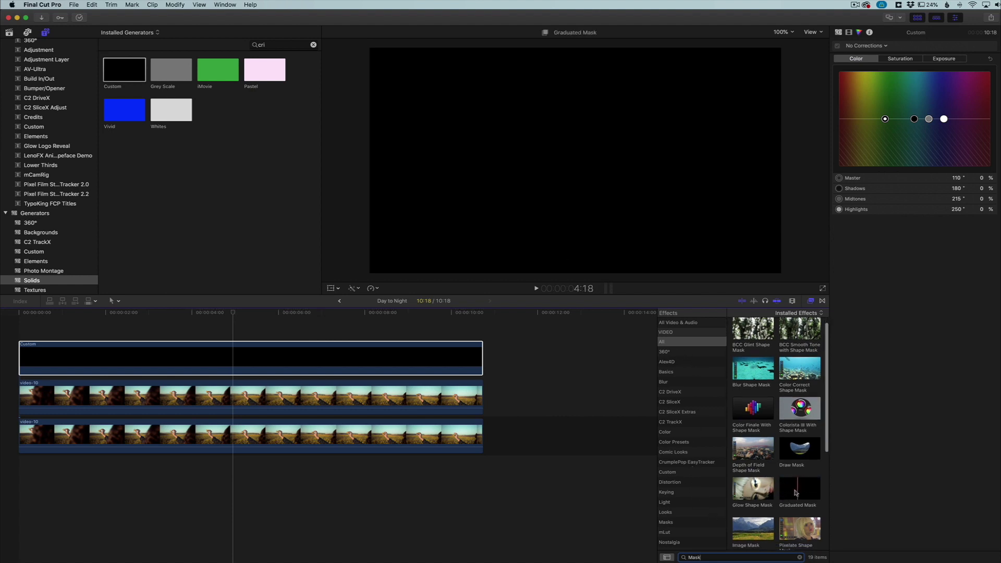
{"action": "left_click_drag", "start_coordinate": [795, 493], "coordinate": [246, 358]}
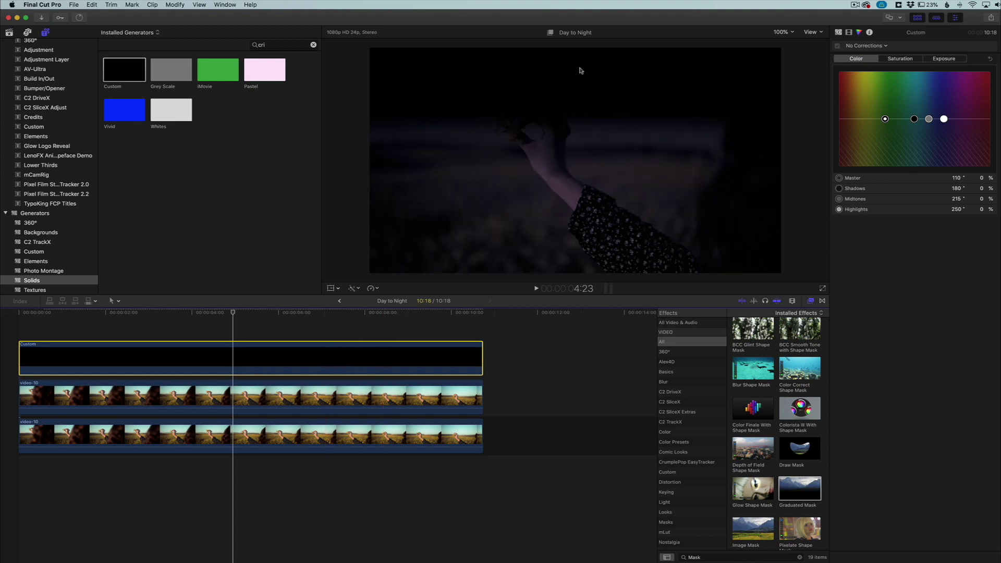
Step: Transform the masked solid in the viewer, moving it up to about X -17.5, Y 140.2 px and scaling it to about 119.55%
{"action": "key", "text": "super+shift+a"}
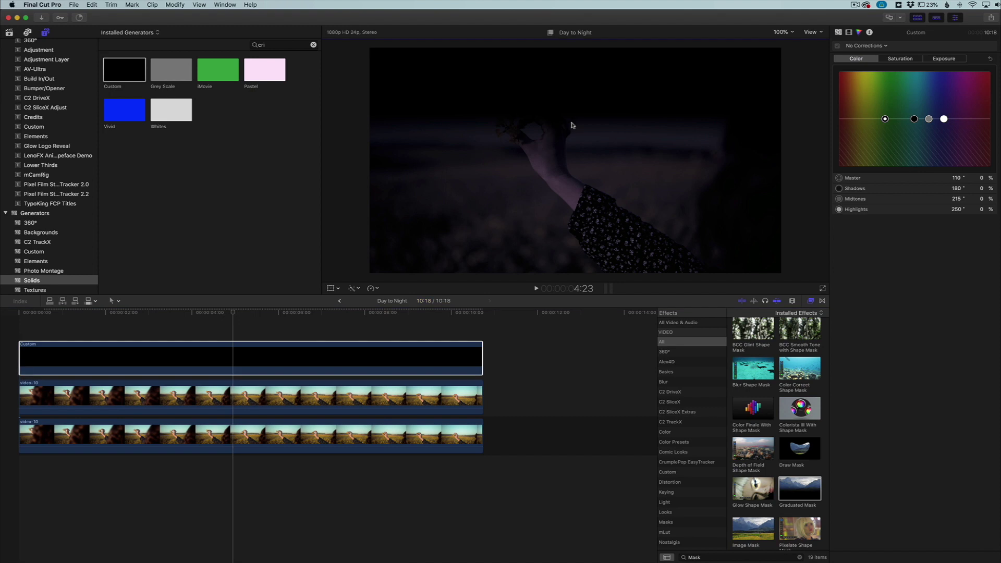
{"action": "right_click", "coordinate": [565, 114]}
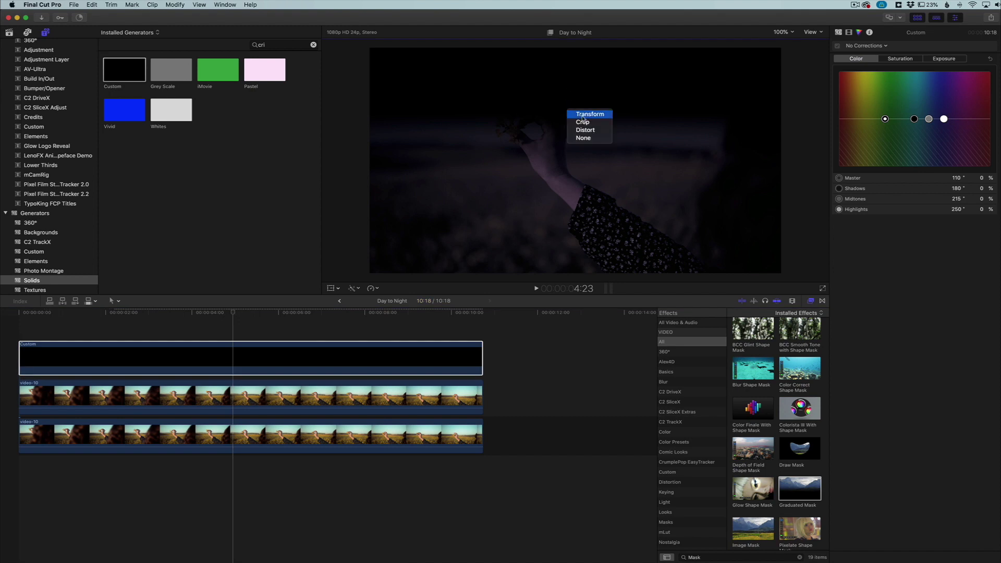
{"action": "left_click", "coordinate": [583, 112]}
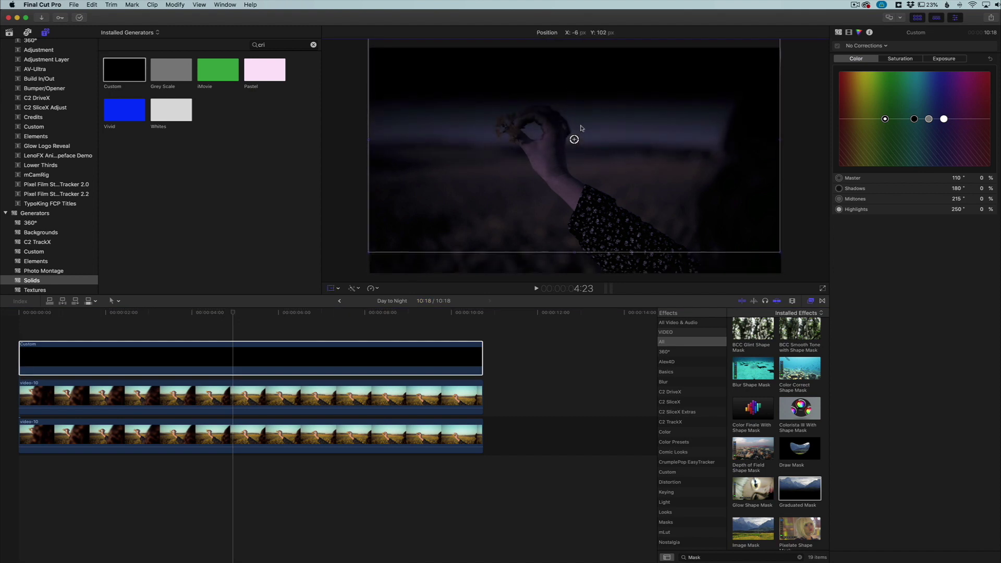
{"action": "left_click_drag", "start_coordinate": [780, 270], "coordinate": [816, 274]}
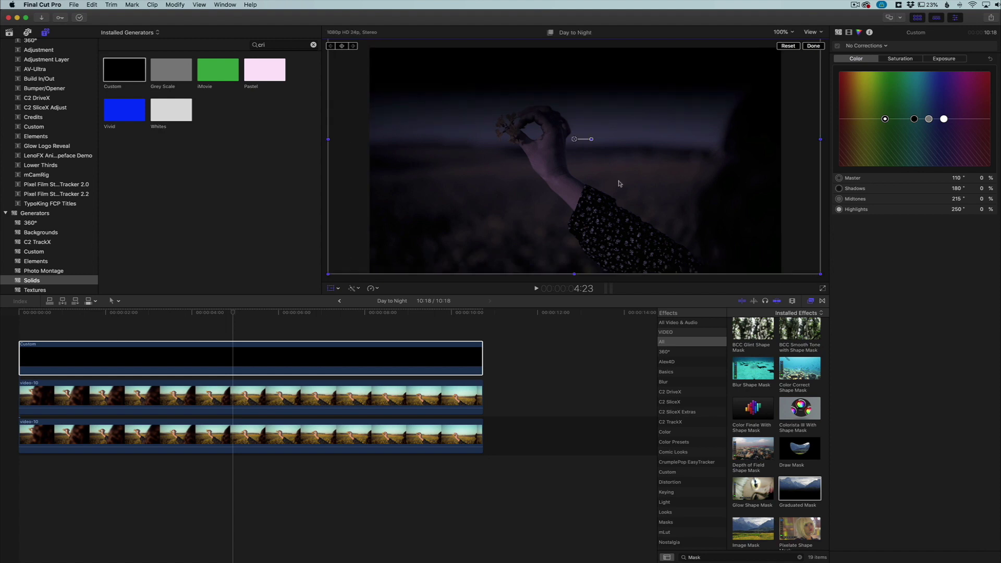
{"action": "left_click", "coordinate": [813, 46]}
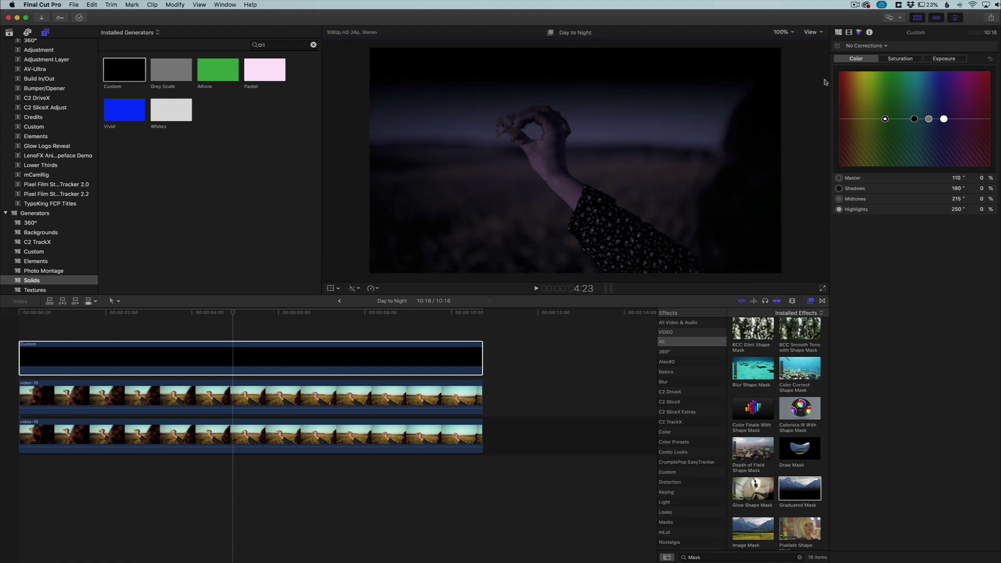
Step: Adjust the Graduated Mask to target X -0.02, Y -0.57, center X 0.01, Y 0.33, and amount 93.65
{"action": "left_click", "coordinate": [839, 32]}
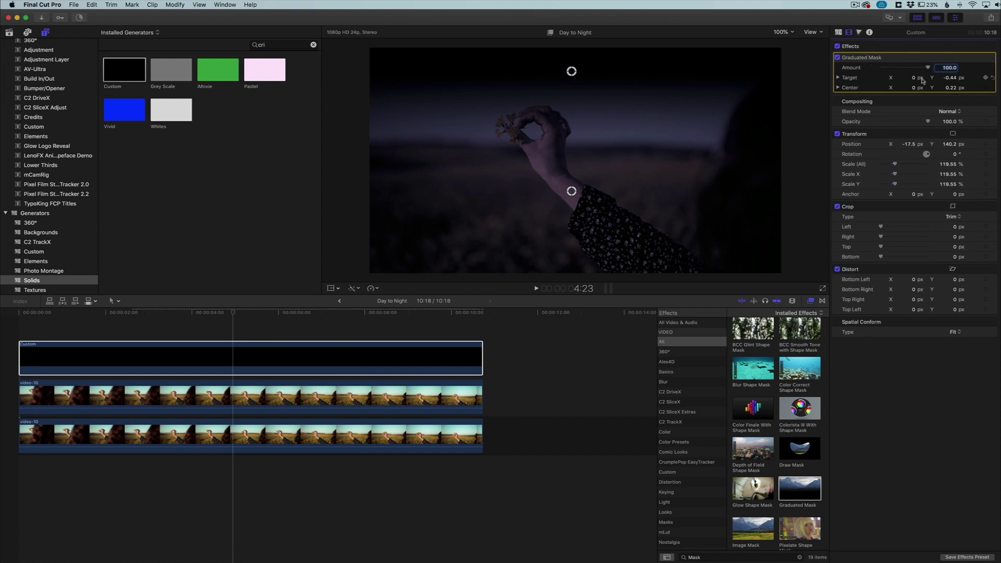
{"action": "left_click_drag", "start_coordinate": [928, 68], "coordinate": [929, 69]}
{"action": "mouse_move", "coordinate": [572, 192]}
{"action": "left_mouse_down"}
{"action": "mouse_move", "coordinate": [565, 170]}
{"action": "mouse_move", "coordinate": [565, 194]}
{"action": "left_mouse_up"}
{"action": "left_click_drag", "start_coordinate": [571, 71], "coordinate": [575, 42]}
{"action": "left_click_drag", "start_coordinate": [569, 165], "coordinate": [570, 195]}
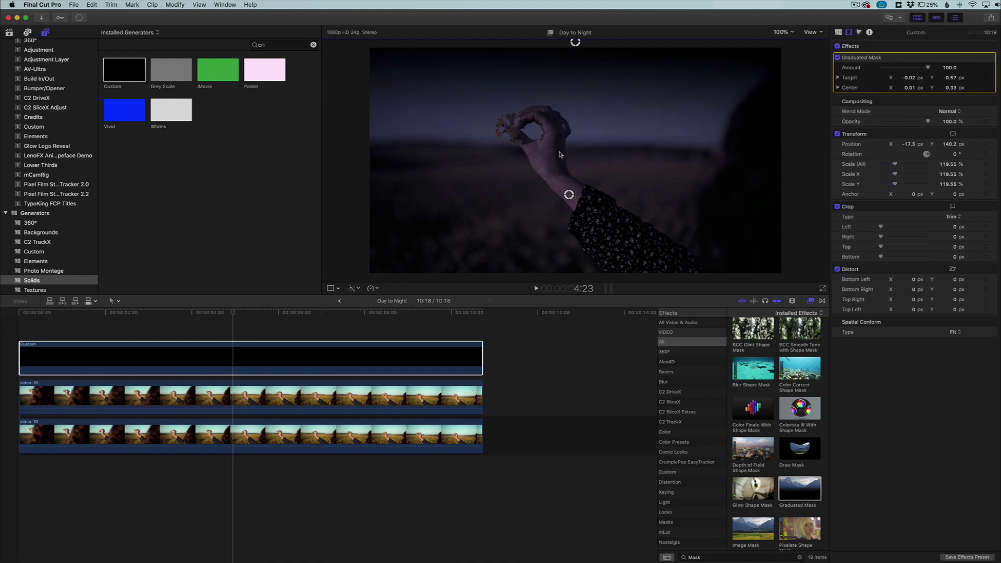
{"action": "mouse_move", "coordinate": [929, 69]}
{"action": "left_mouse_down"}
{"action": "mouse_move", "coordinate": [903, 69]}
{"action": "mouse_move", "coordinate": [926, 70]}
{"action": "left_mouse_up"}
Step: Combine the Custom solid and the upper video-10 clip into a compound clip named Day to Night Clip in the Tutorials event
{"action": "left_click", "coordinate": [471, 354]}
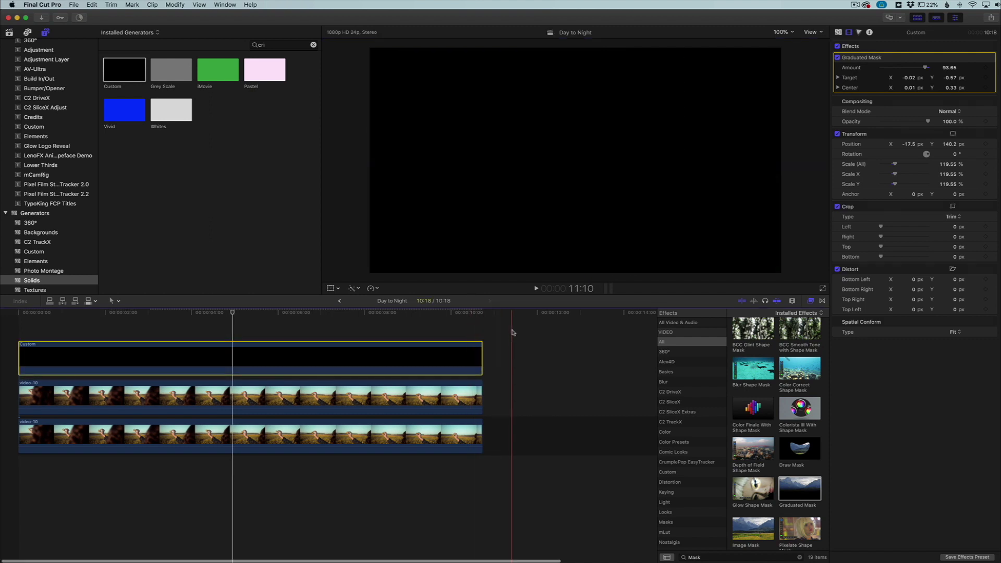
{"action": "left_click", "coordinate": [518, 335]}
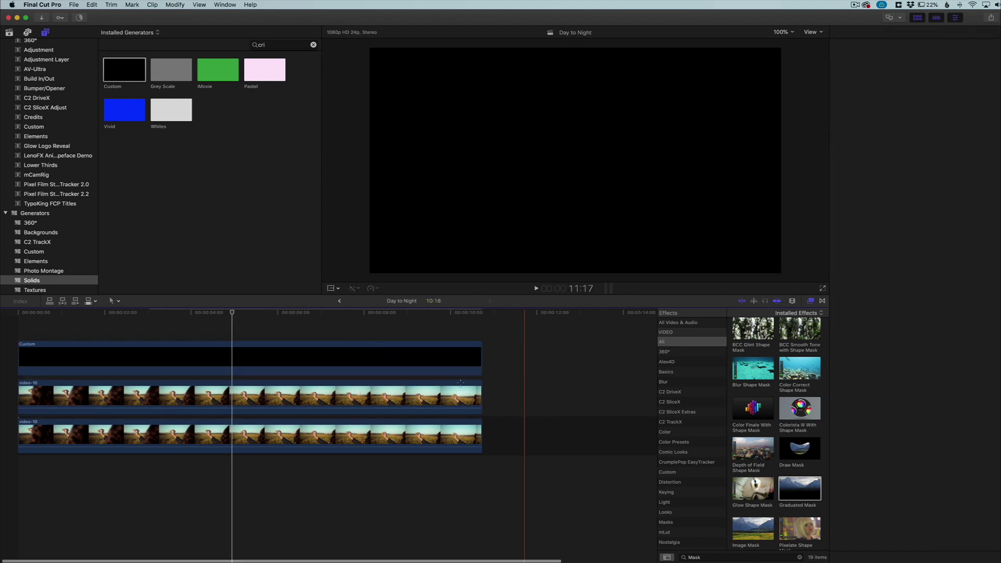
{"action": "left_click_drag", "start_coordinate": [525, 401], "coordinate": [417, 344]}
{"action": "right_click", "coordinate": [381, 369]}
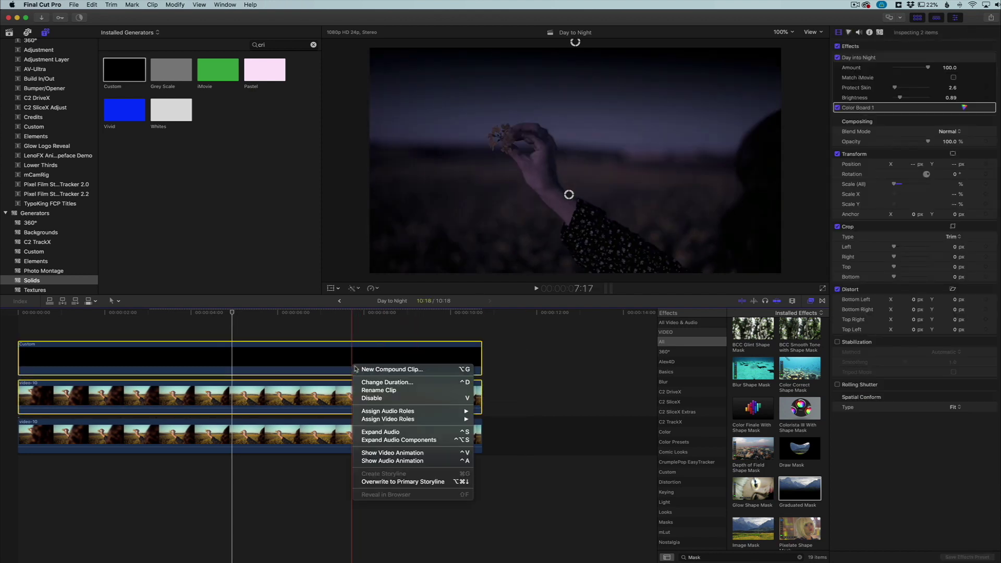
{"action": "left_click", "coordinate": [380, 370]}
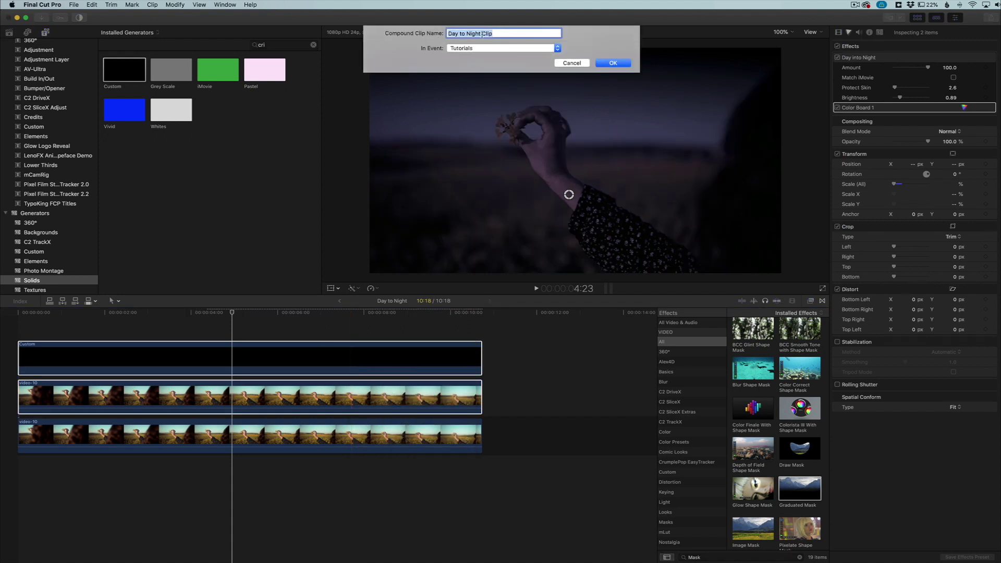
{"action": "left_click", "coordinate": [610, 63]}
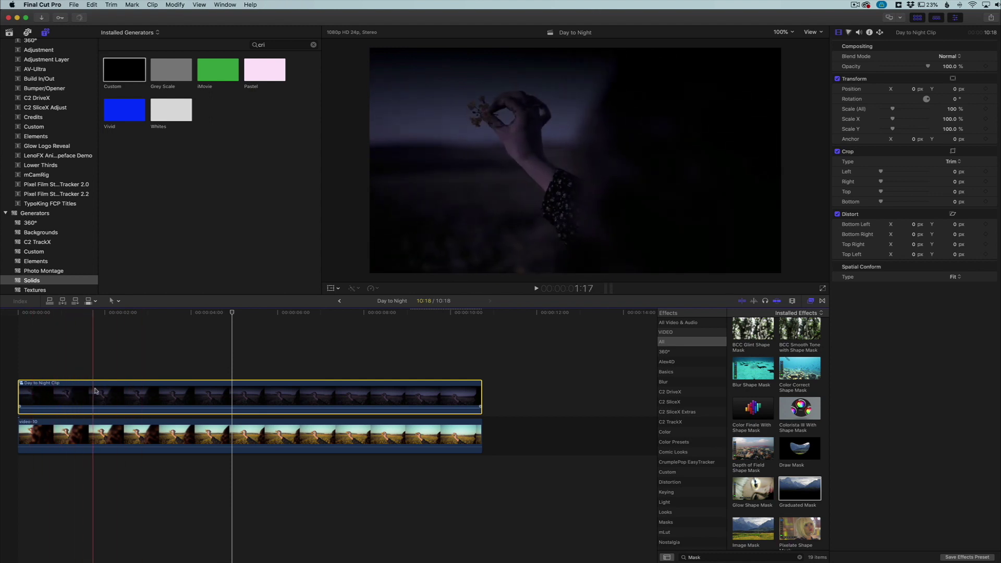
Step: Trim the start of the Day to Night Clip to about 3:14 and apply the Cross Dissolve transition to it
{"action": "left_click", "coordinate": [174, 390]}
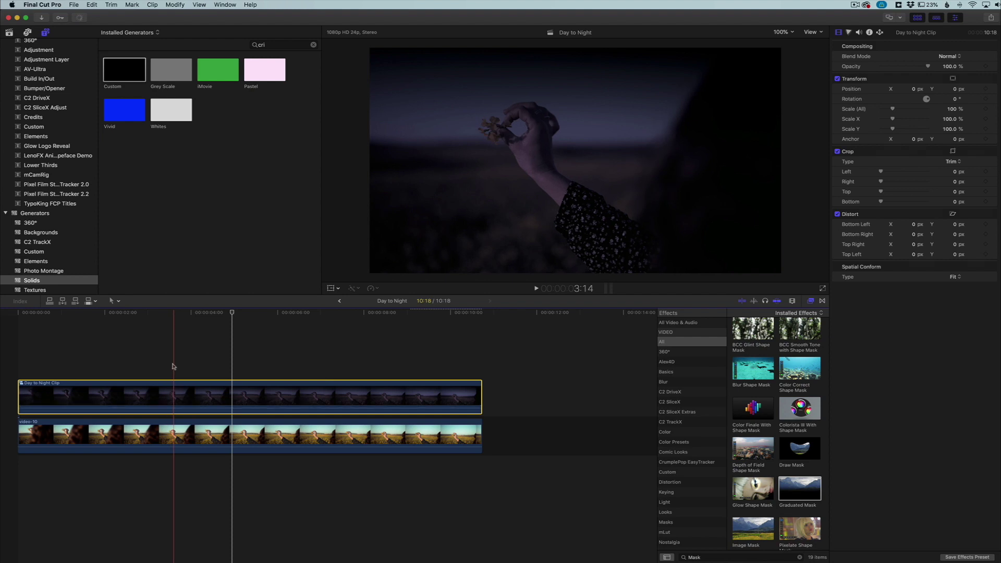
{"action": "left_click_drag", "start_coordinate": [21, 393], "coordinate": [172, 393]}
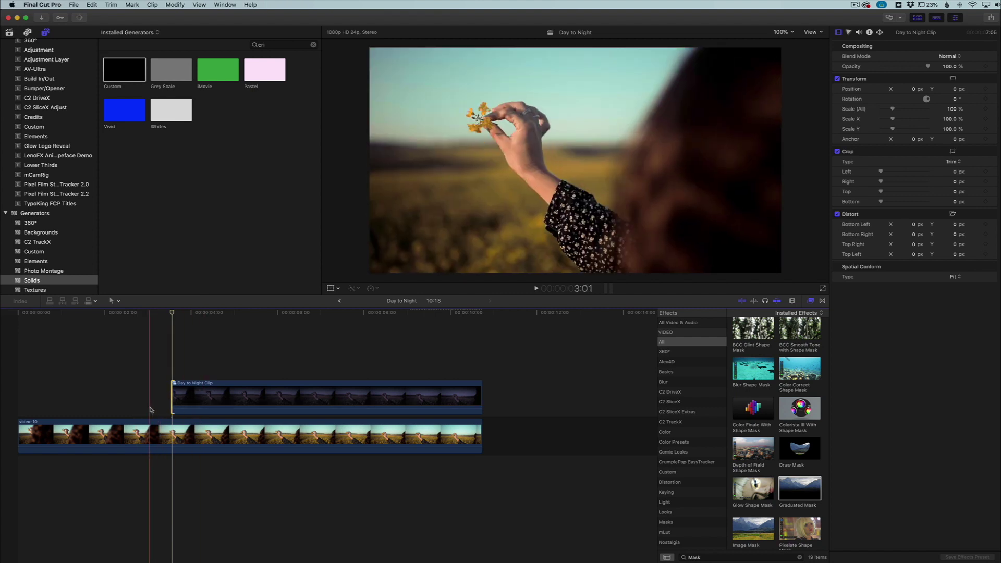
{"action": "left_click", "coordinate": [823, 303]}
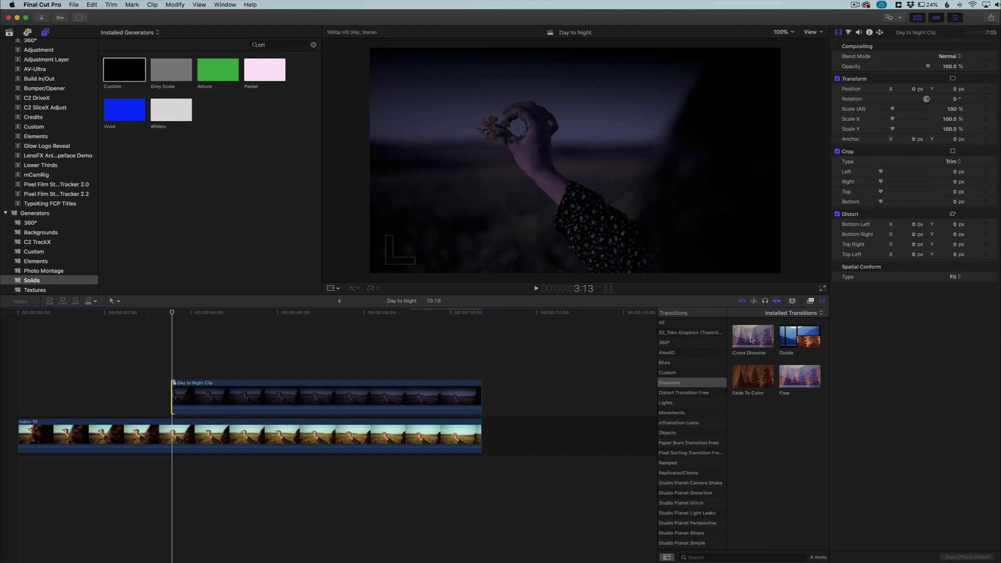
{"action": "left_click_drag", "start_coordinate": [751, 338], "coordinate": [177, 401]}
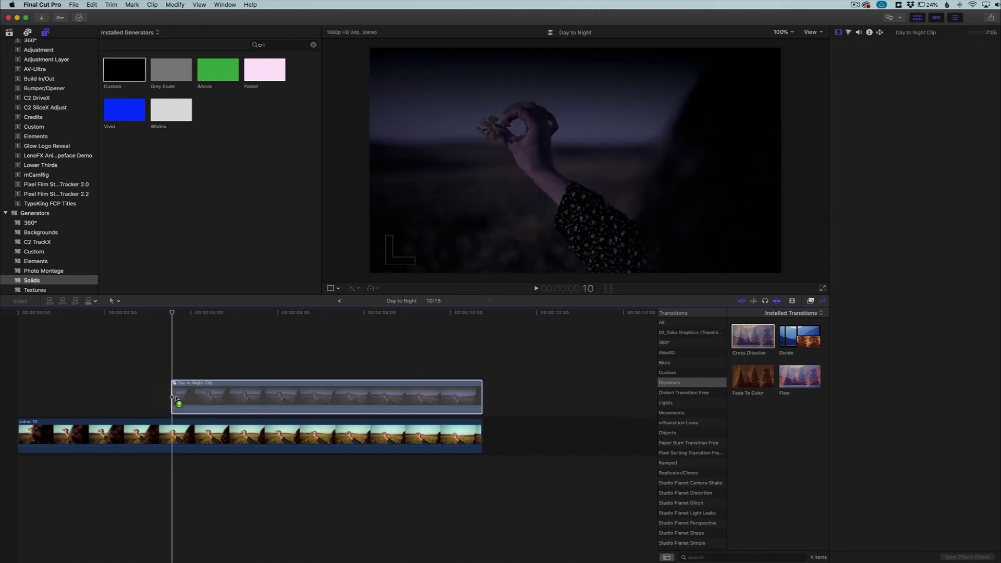
Step: Delete the Cross Dissolve at the clip's end, lengthen the one at its start to about 2:13, and play the result
{"action": "left_click", "coordinate": [461, 399]}
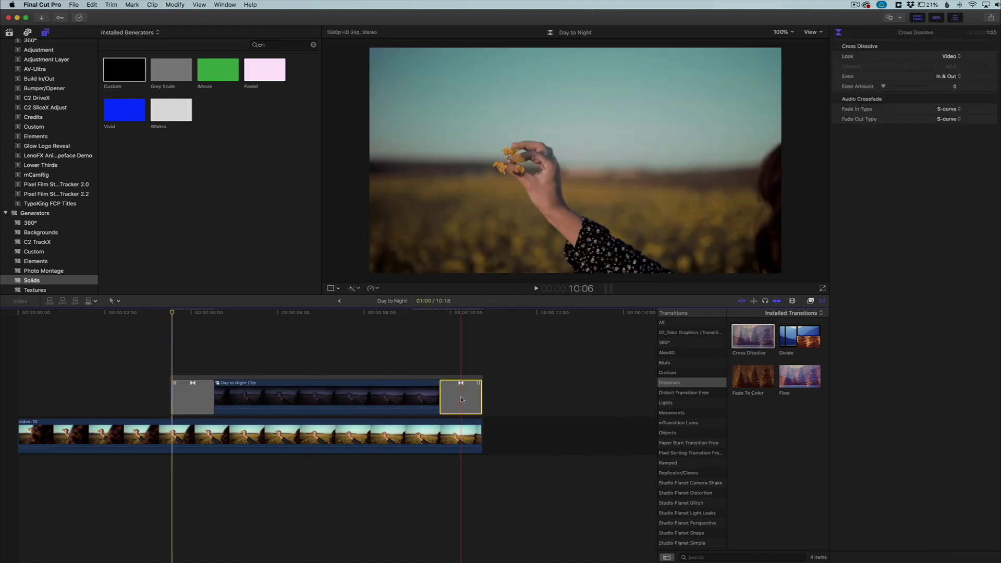
{"action": "key", "text": "Delete"}
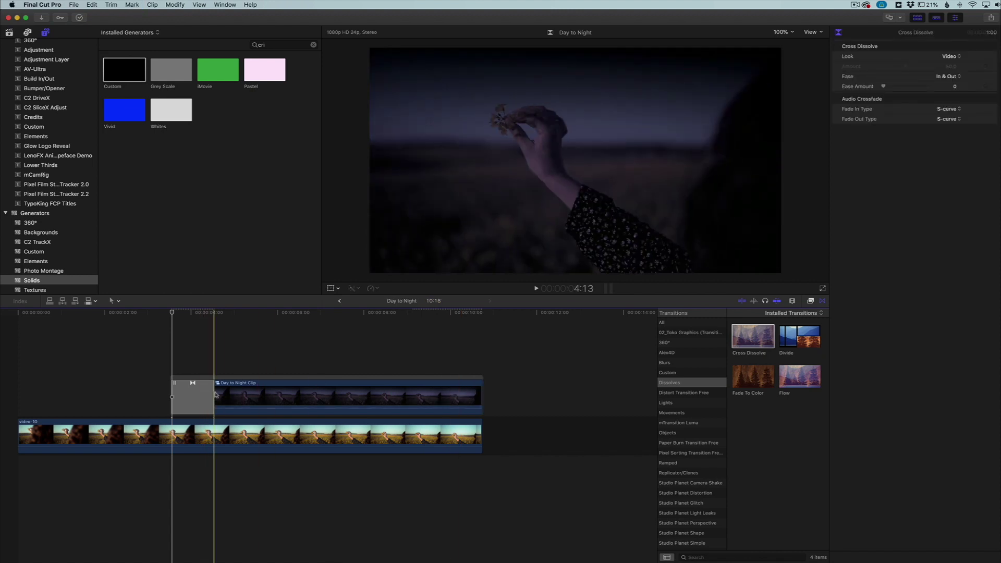
{"action": "mouse_move", "coordinate": [213, 391]}
{"action": "left_mouse_down"}
{"action": "mouse_move", "coordinate": [280, 394]}
{"action": "mouse_move", "coordinate": [214, 383]}
{"action": "left_mouse_up"}
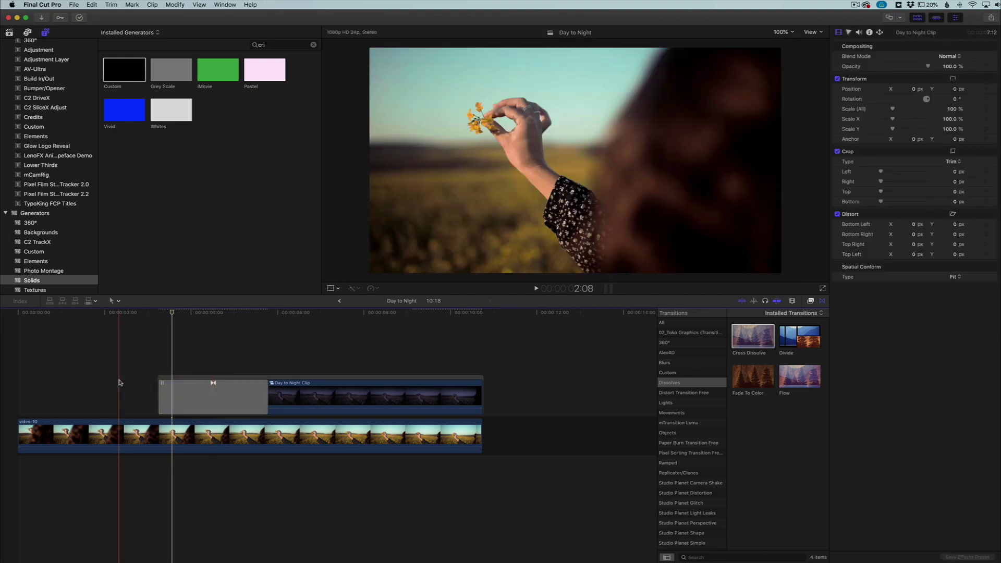
{"action": "key", "text": "space"}
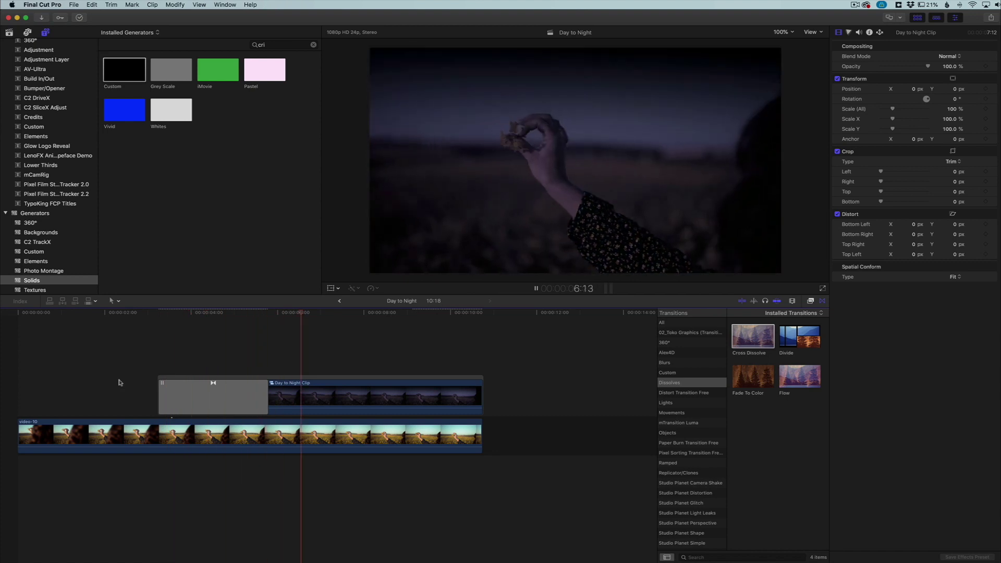
{"action": "key", "text": "space"}
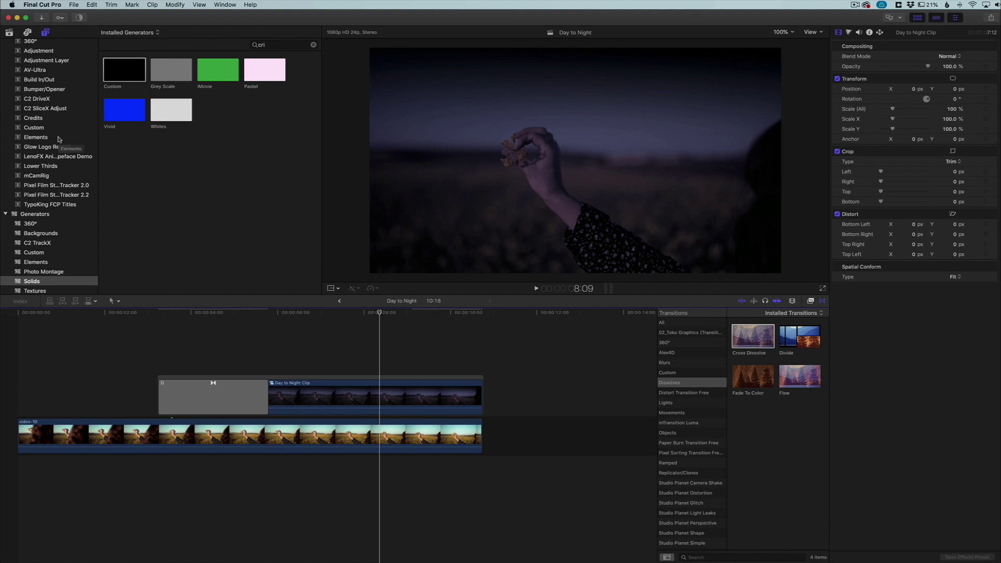
Step: Search the sound effects for "wind" and audition Wind 1, Wind 6, Wind 4 and Wind 5
{"action": "left_click", "coordinate": [27, 32]}
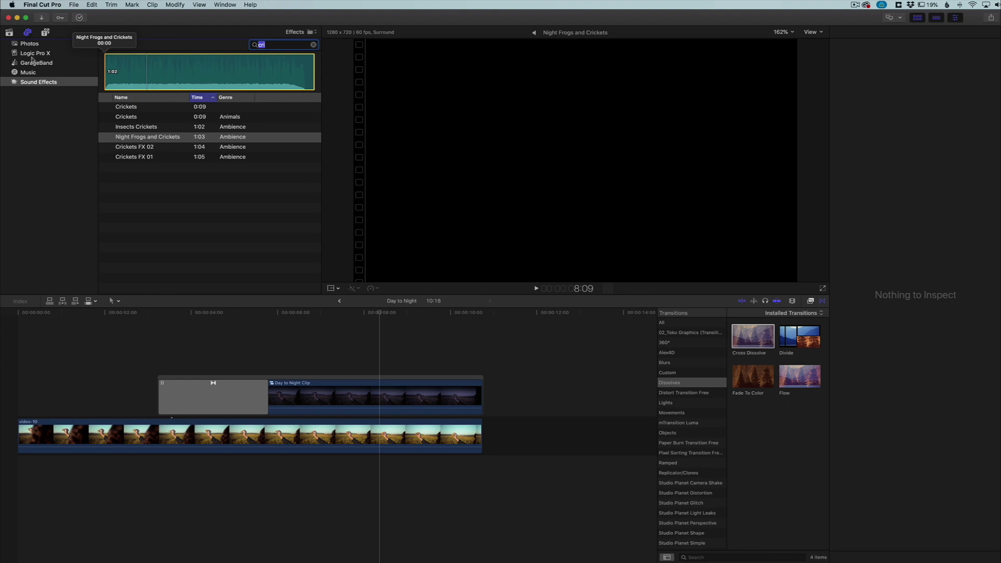
{"action": "left_click", "coordinate": [313, 45]}
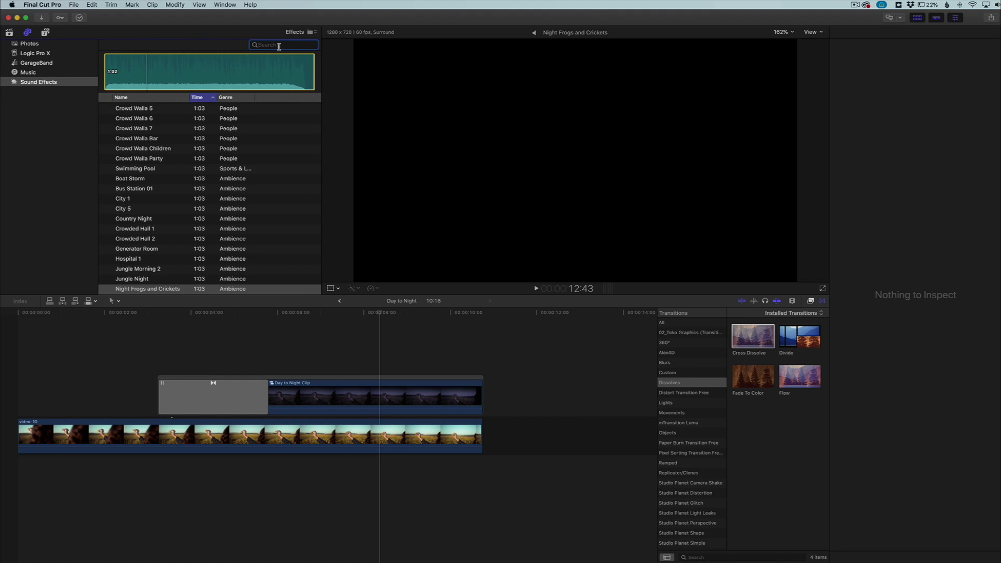
{"action": "type", "text": "wind"}
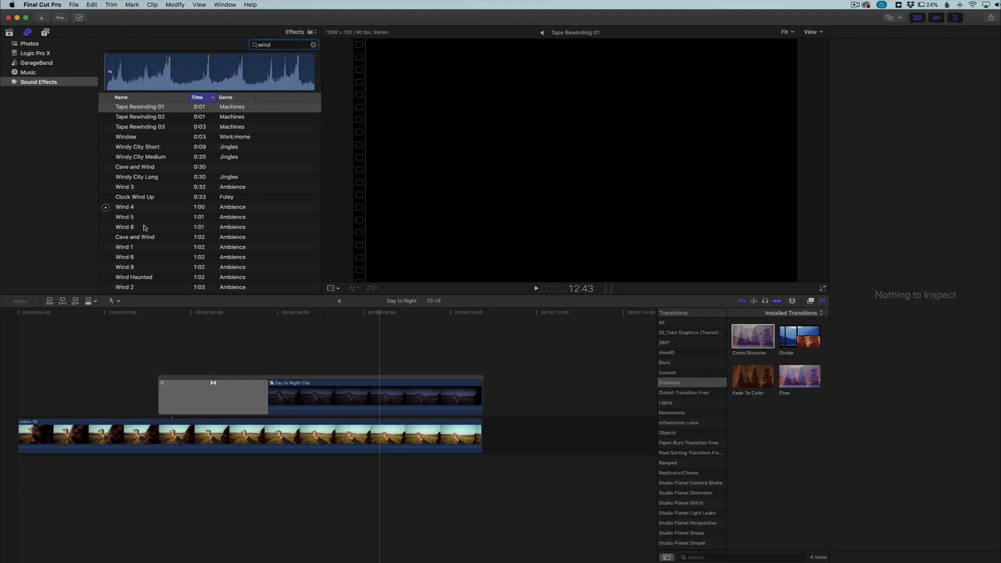
{"action": "left_click", "coordinate": [105, 248]}
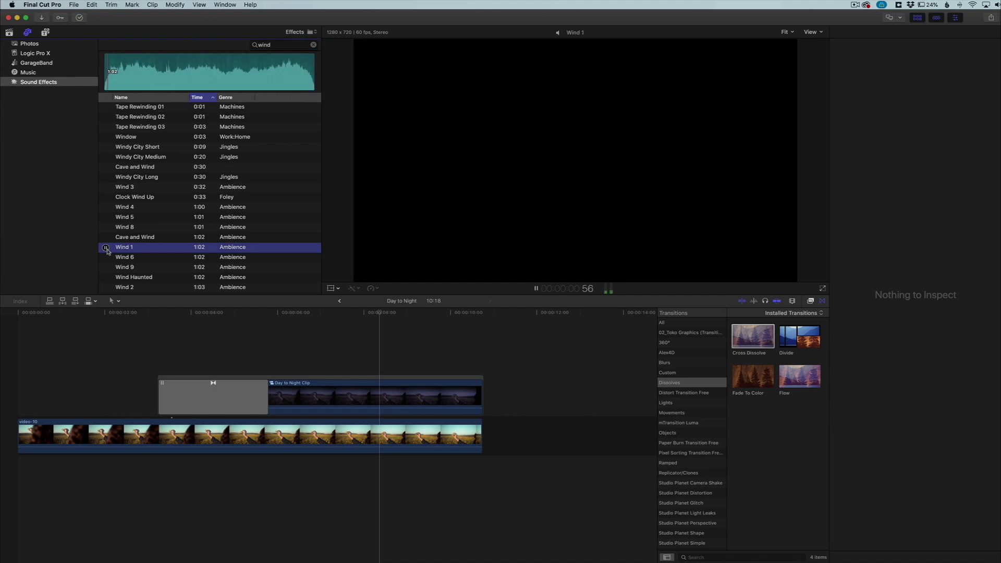
{"action": "left_click", "coordinate": [105, 258]}
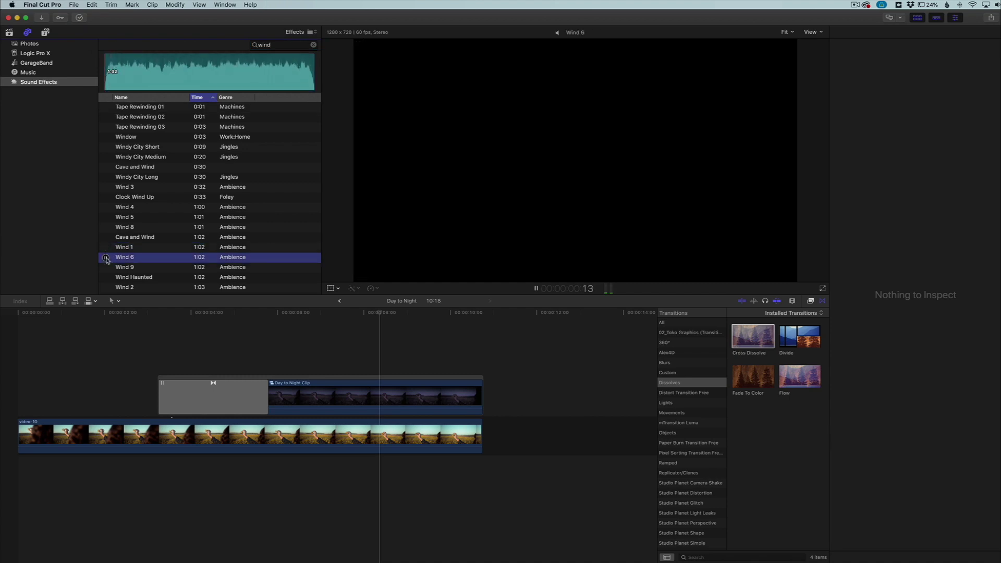
{"action": "left_click", "coordinate": [106, 208]}
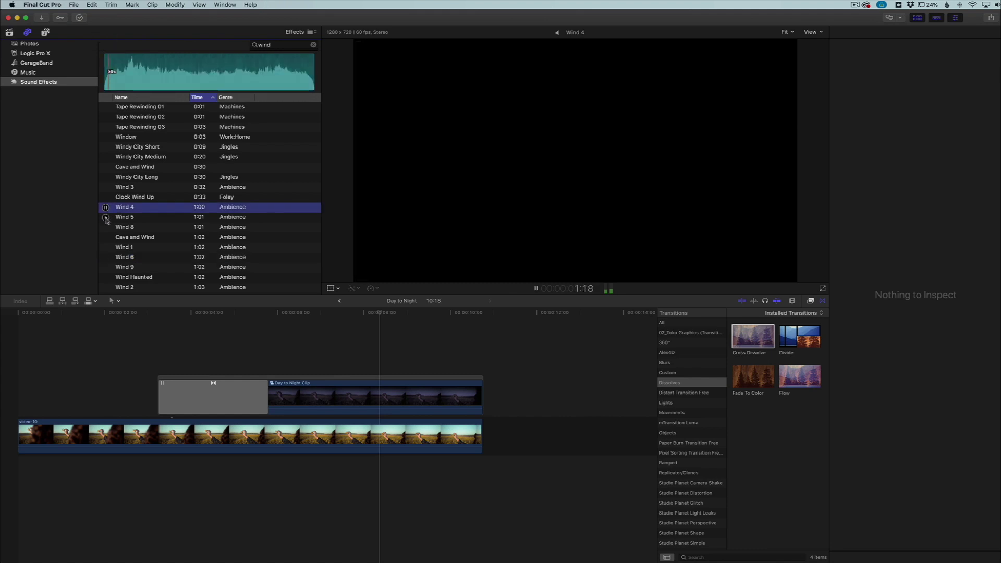
{"action": "left_click", "coordinate": [106, 218]}
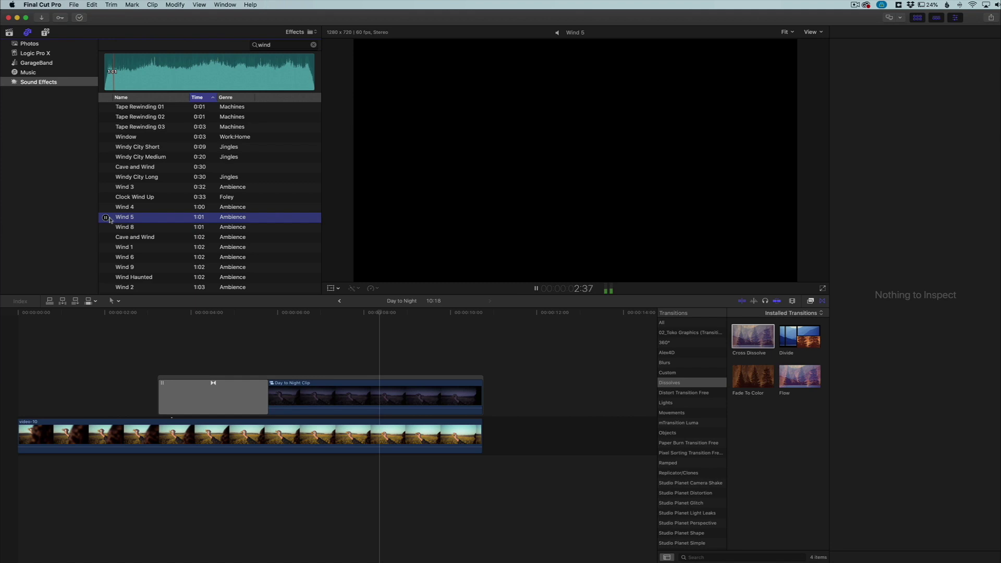
{"action": "left_click", "coordinate": [106, 218]}
Step: Place Wind 5 under the start of the video, cut it at about 4:13 and delete the remainder
{"action": "left_click_drag", "start_coordinate": [87, 468], "coordinate": [24, 468]}
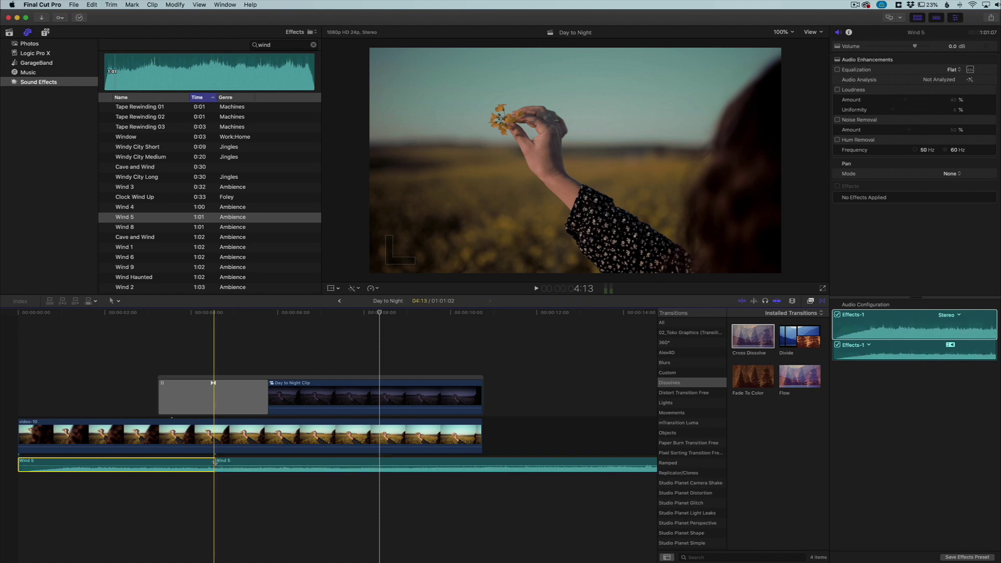
{"action": "key", "text": "cmd+b"}
{"action": "left_click", "coordinate": [242, 465]}
{"action": "key", "text": "Delete"}
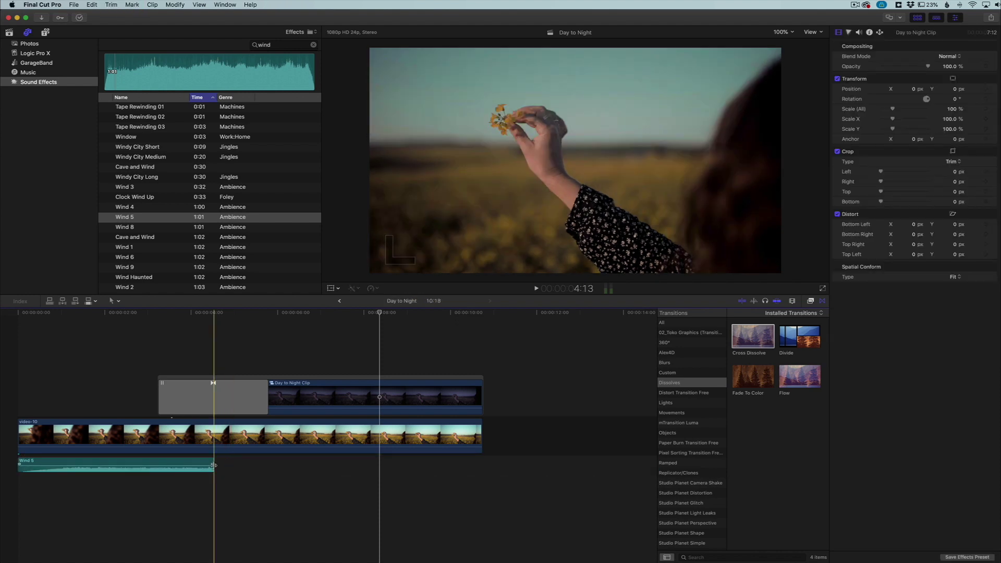
Step: Add a long fade-out to the Wind 5 clip and play the timeline from the start to check it
{"action": "left_click_drag", "start_coordinate": [212, 465], "coordinate": [54, 464]}
{"action": "left_click", "coordinate": [47, 433]}
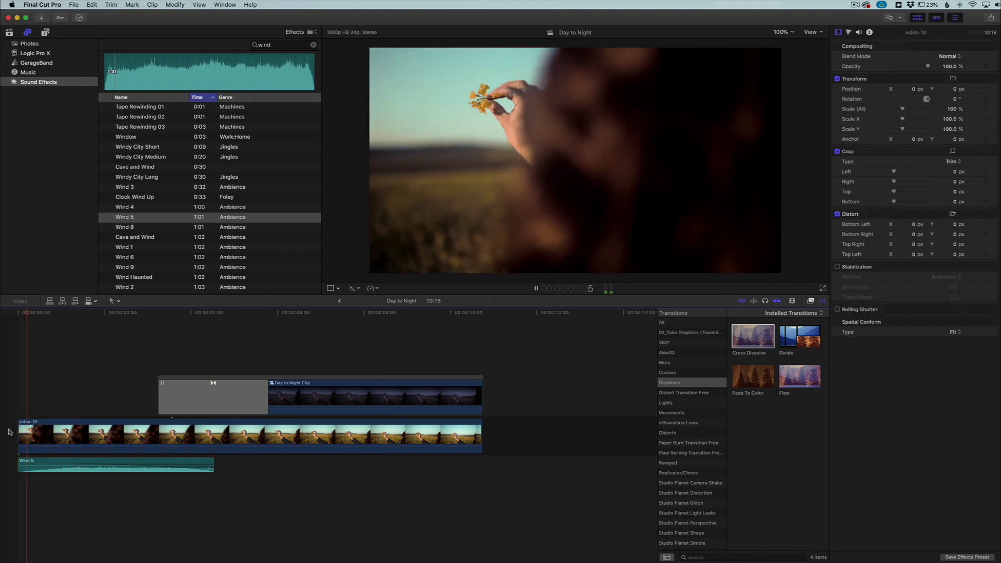
{"action": "key", "text": "space"}
{"action": "key", "text": "space"}
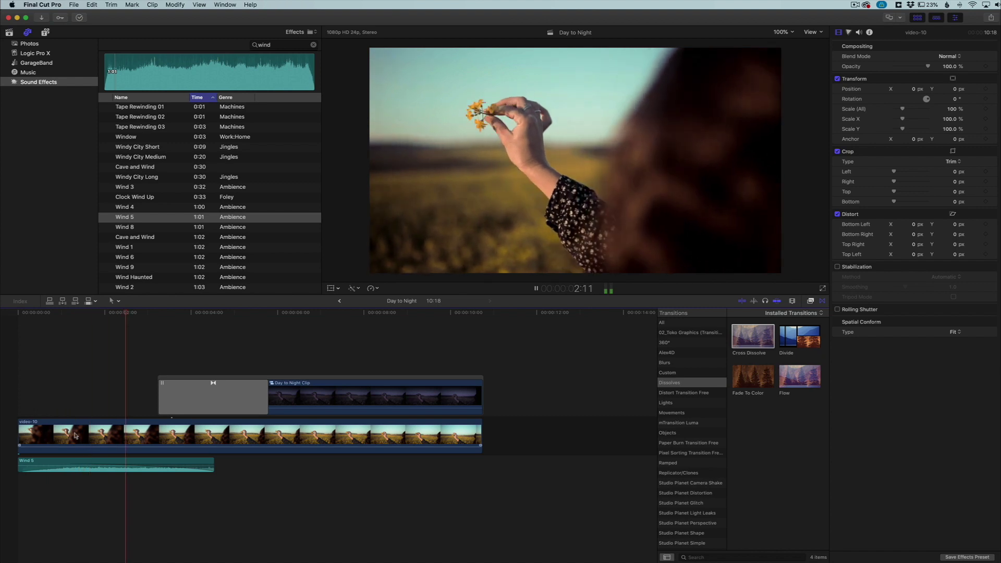
Step: Lower the Wind 5 clip's volume to about -14 dB, checking the level by playing from the start
{"action": "left_click_drag", "start_coordinate": [126, 464], "coordinate": [126, 463]}
{"action": "left_click_drag", "start_coordinate": [126, 466], "coordinate": [126, 468]}
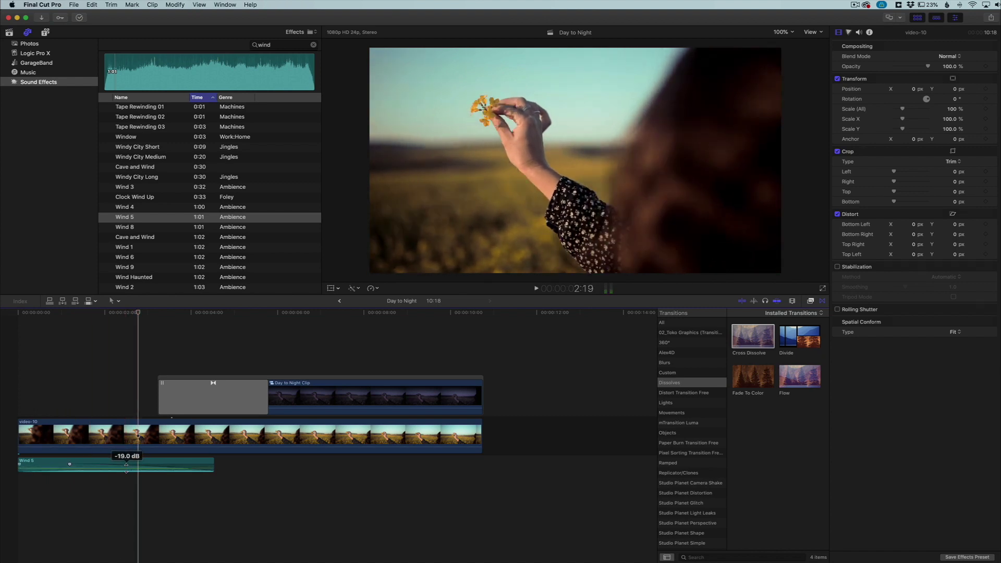
{"action": "key", "text": "Home"}
{"action": "key", "text": "space"}
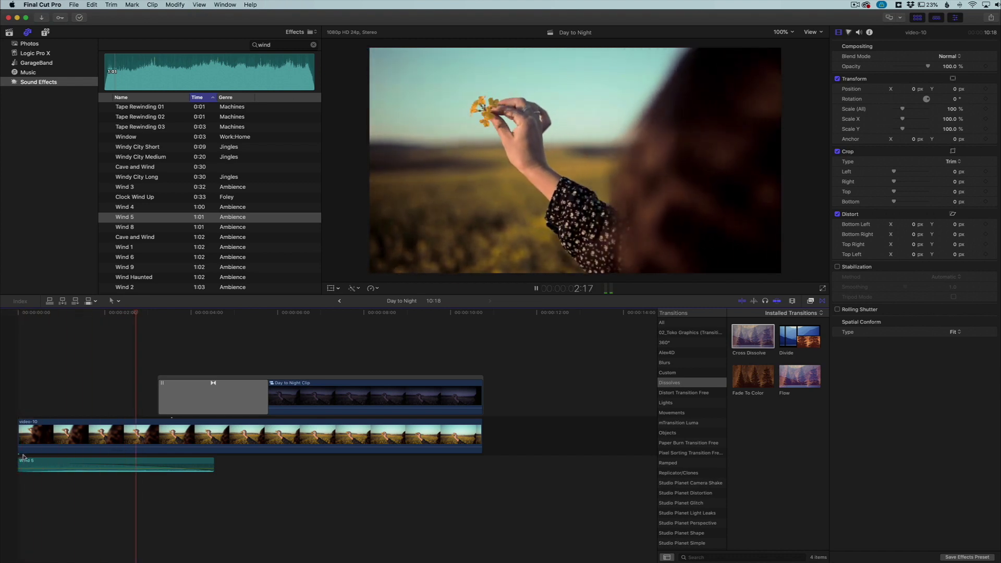
{"action": "key", "text": "space"}
{"action": "left_click_drag", "start_coordinate": [123, 464], "coordinate": [123, 463]}
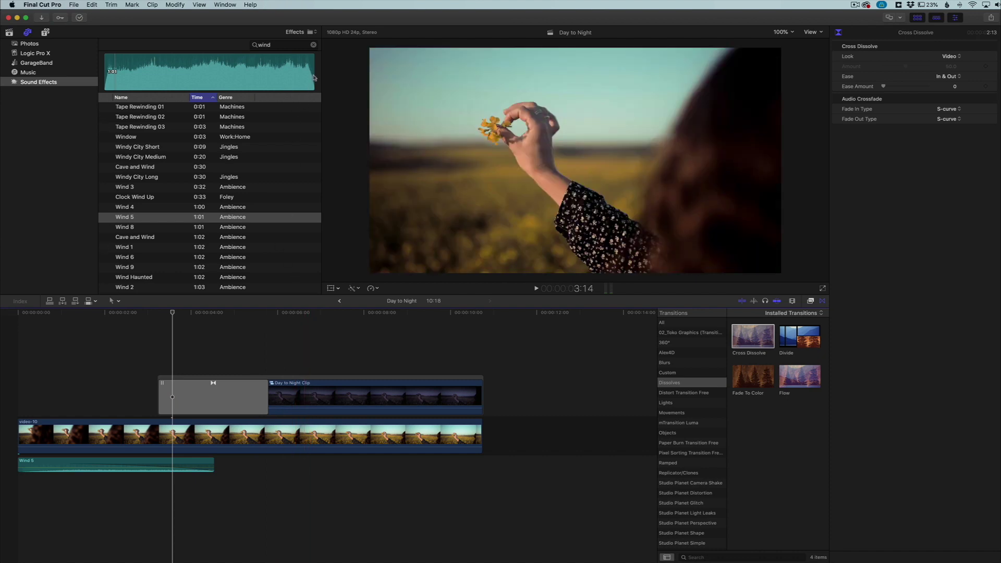
Step: Search the sound effects for "cri", place Night Frogs and Crickets below the wind near the dissolve's start, and give it a short fade-in
{"action": "left_click", "coordinate": [313, 46]}
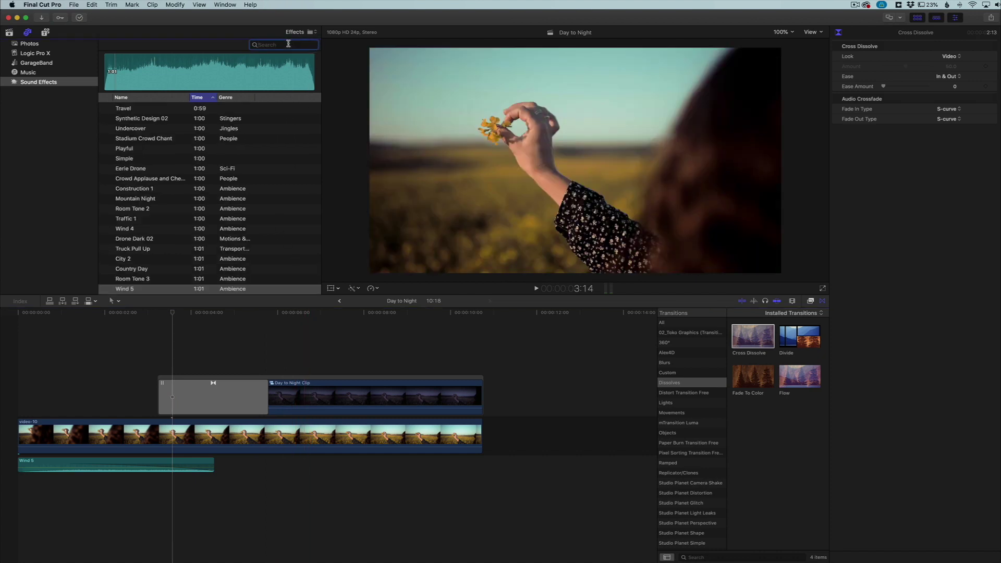
{"action": "type", "text": "cri"}
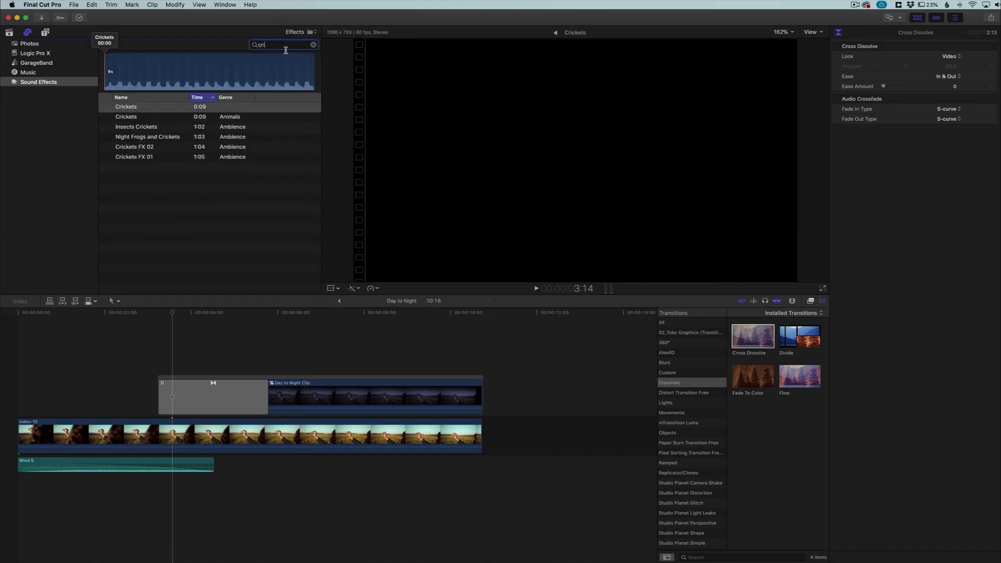
{"action": "left_click", "coordinate": [119, 139]}
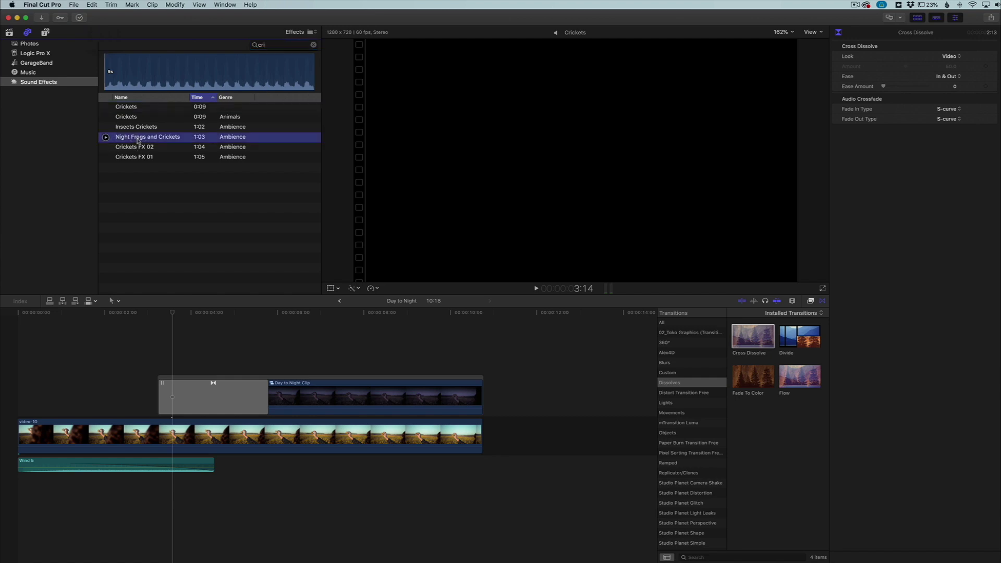
{"action": "left_click_drag", "start_coordinate": [130, 140], "coordinate": [185, 488]}
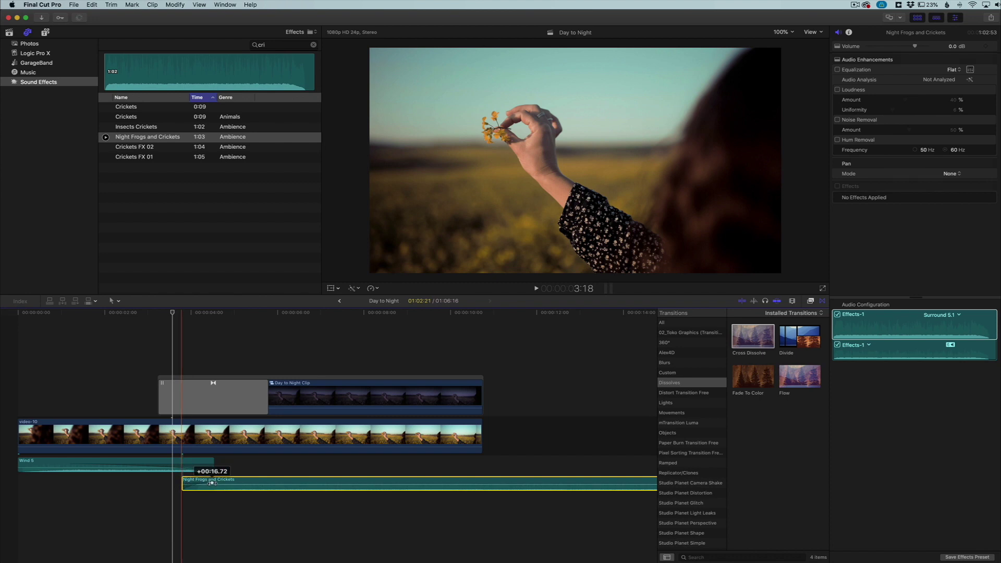
{"action": "left_click_drag", "start_coordinate": [208, 484], "coordinate": [206, 483]}
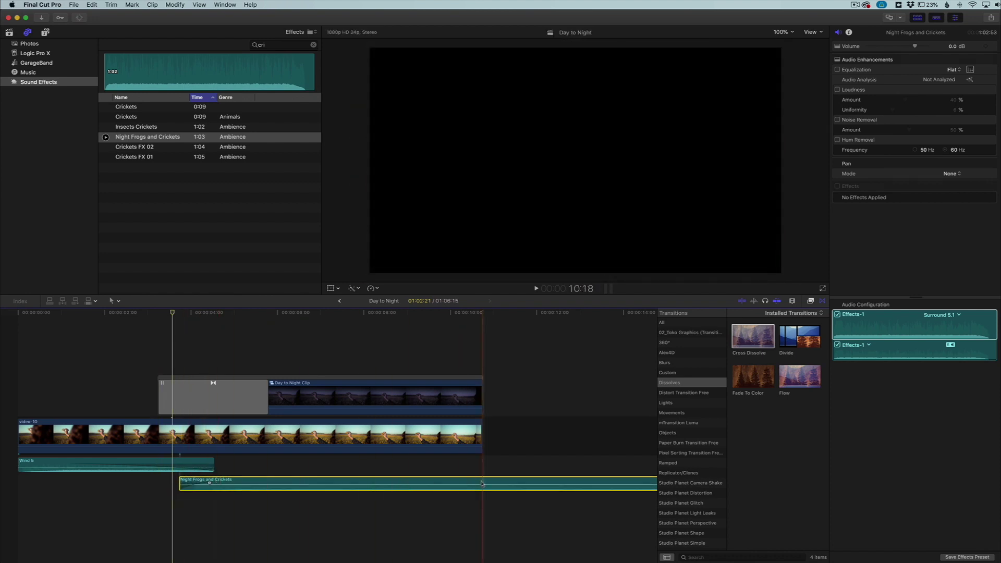
Step: Cut the Night Frogs and Crickets clip at the video's end, delete the excess, and add a fade-out
{"action": "key", "text": "super+b"}
{"action": "key", "text": "Delete"}
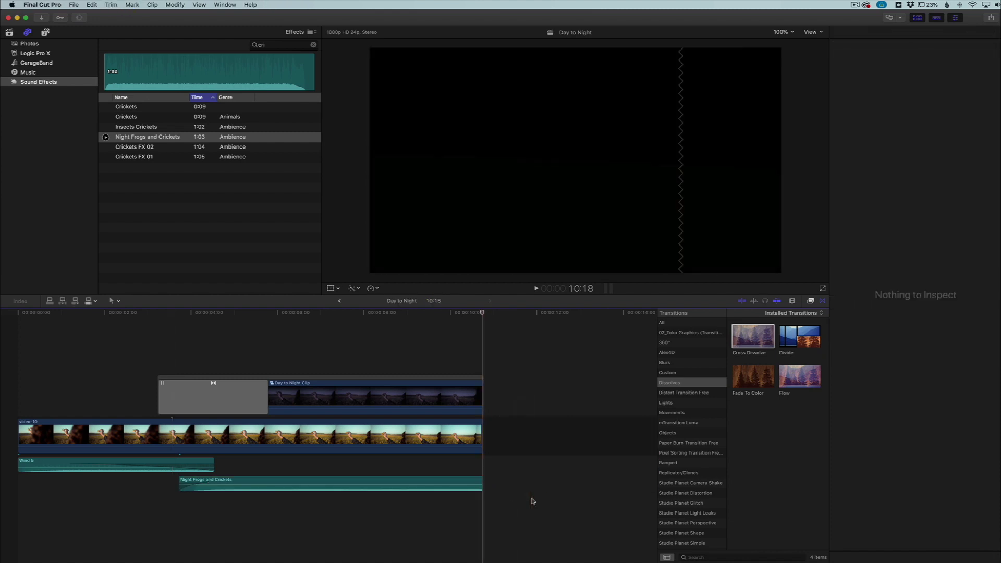
{"action": "left_click", "coordinate": [480, 484]}
{"action": "left_click_drag", "start_coordinate": [480, 483], "coordinate": [431, 484]}
Step: Lower the Night Frogs and Crickets volume to -7 dB and play the transition to hear the mix
{"action": "left_click_drag", "start_coordinate": [255, 484], "coordinate": [255, 485]}
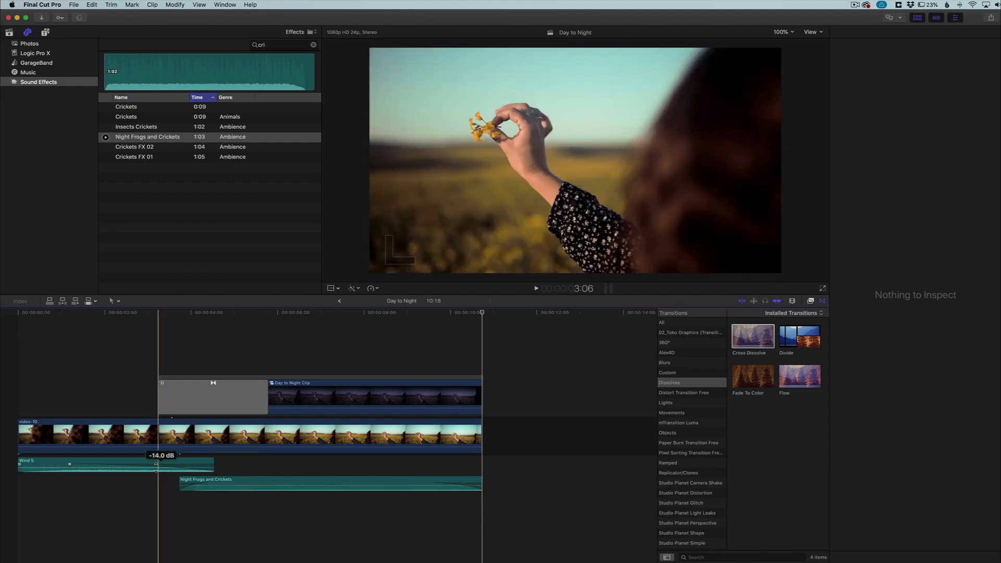
{"action": "key", "text": "space"}
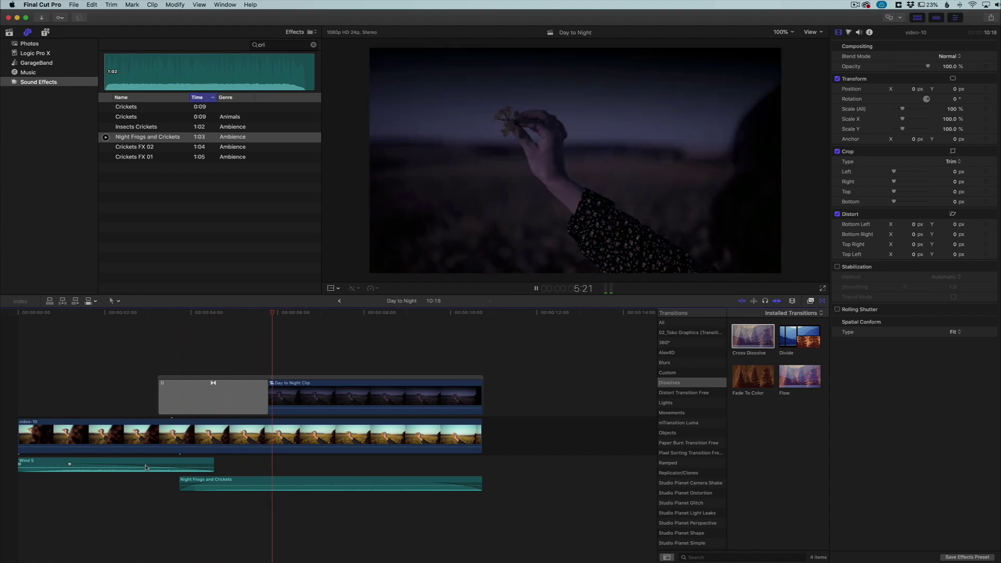
{"action": "key", "text": "space"}
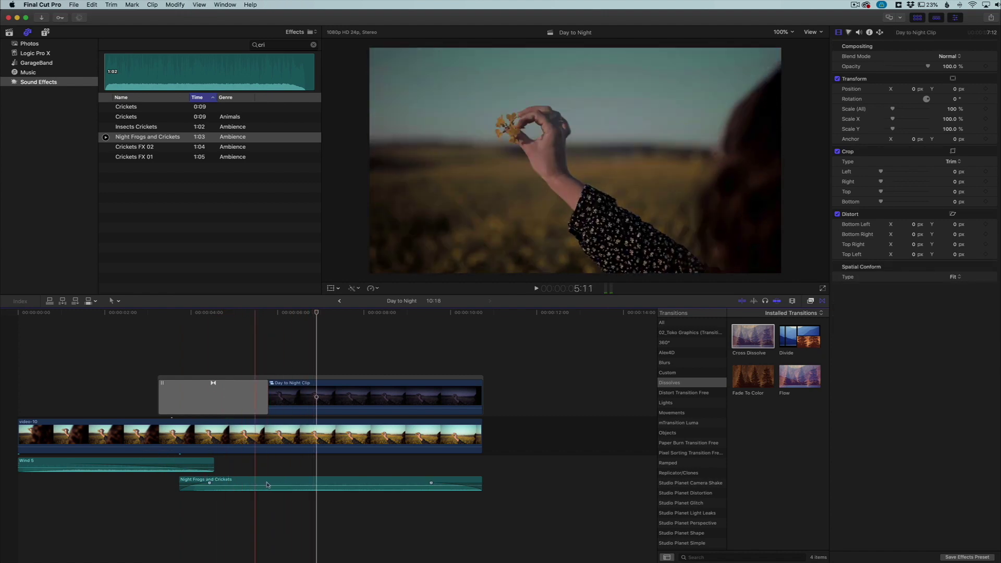
Step: Trim the start of Night Frogs and Crickets to begin where Wind 5 ends, and play the transition again
{"action": "left_click_drag", "start_coordinate": [186, 481], "coordinate": [221, 480]}
{"action": "key", "text": "space"}
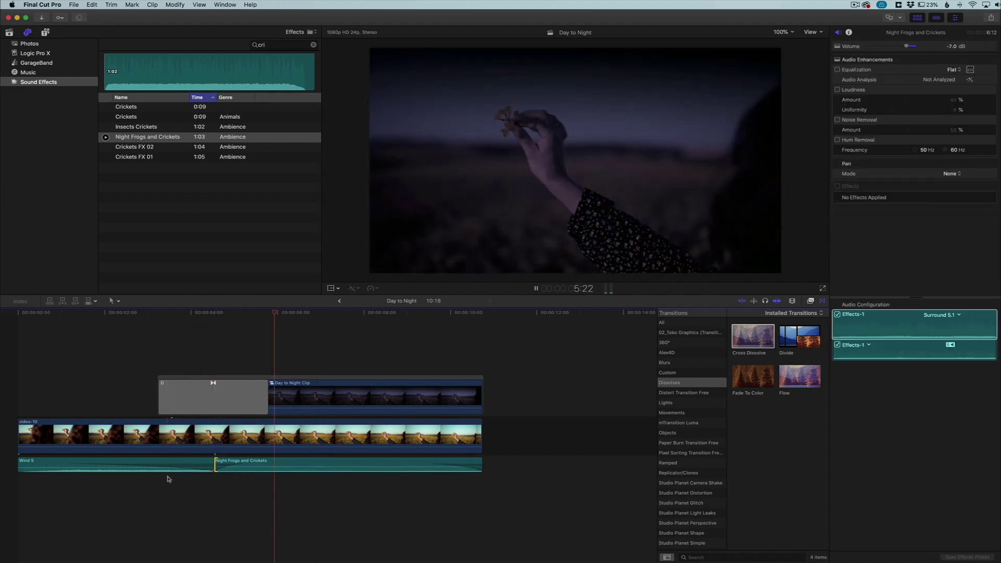
{"action": "key", "text": "space"}
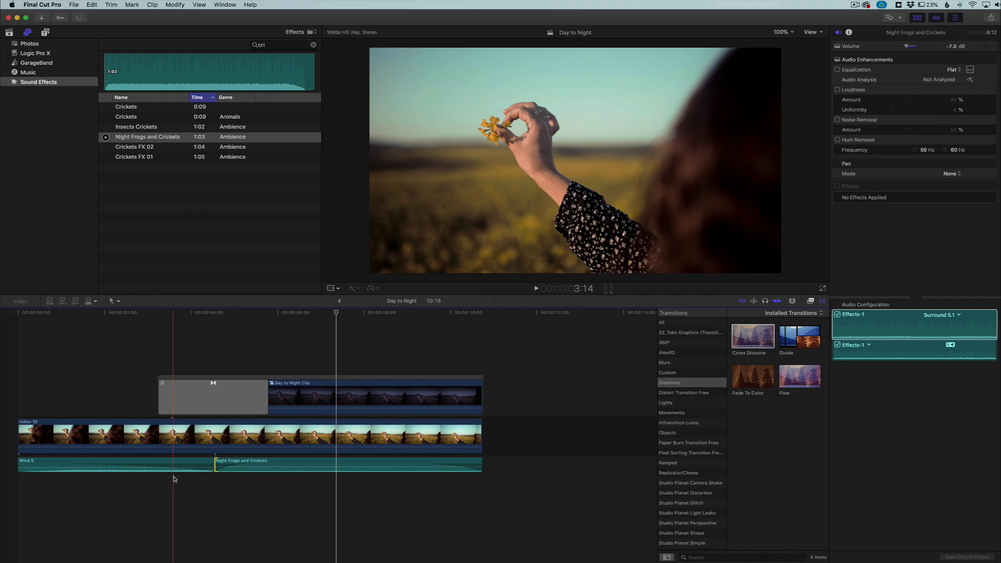